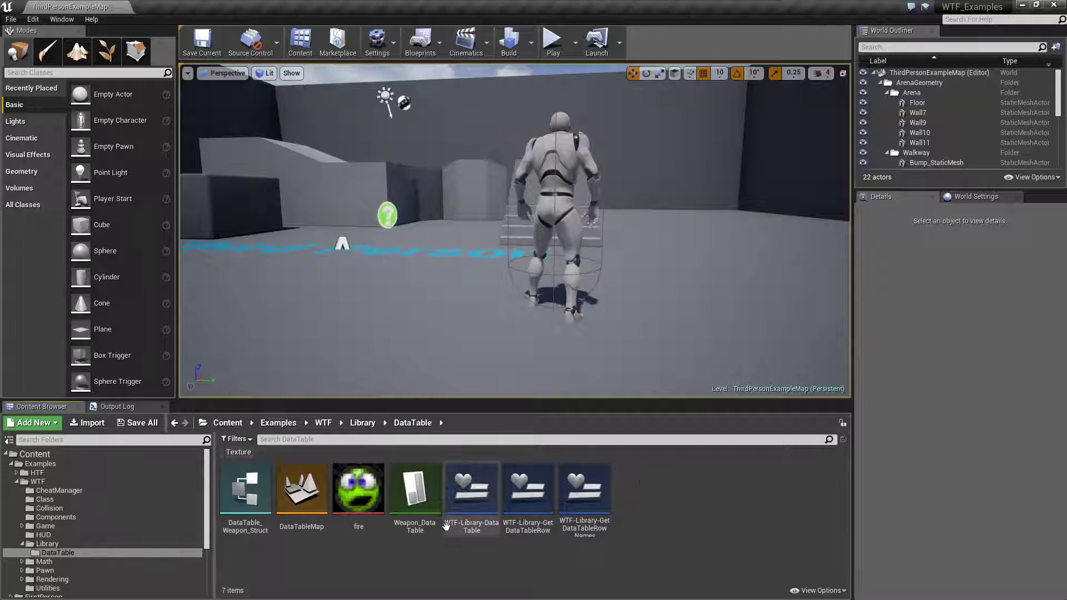
right_click(409, 492)
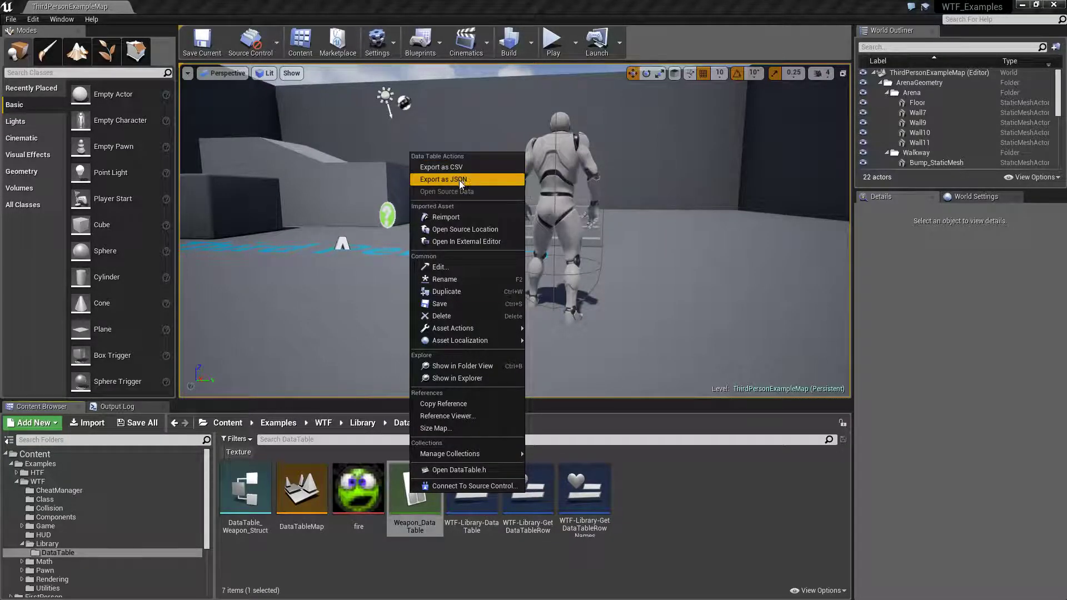
click(682, 490)
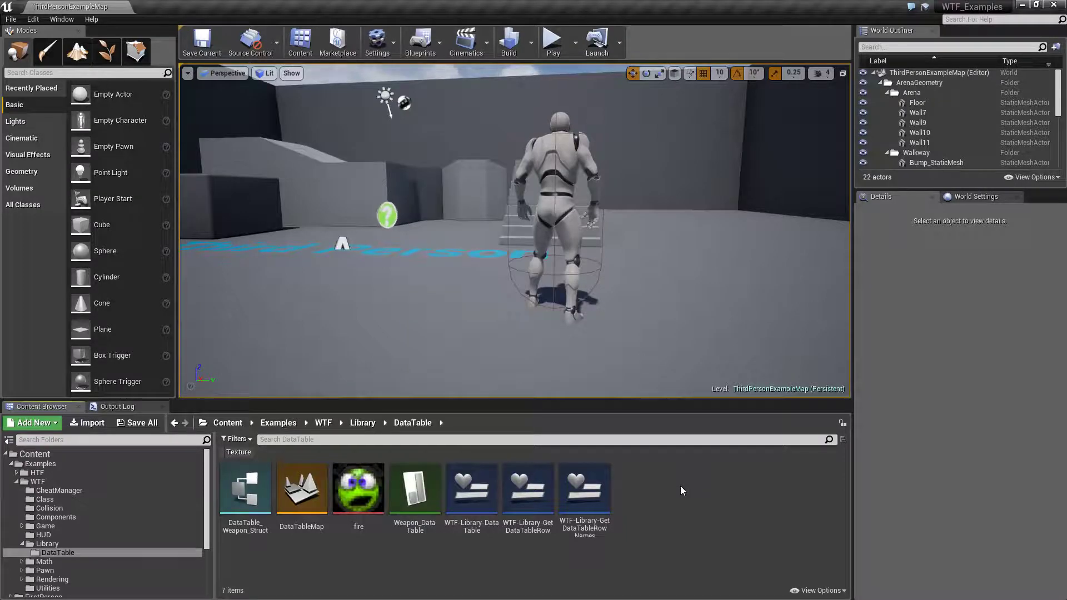
right_click(630, 470)
click(635, 490)
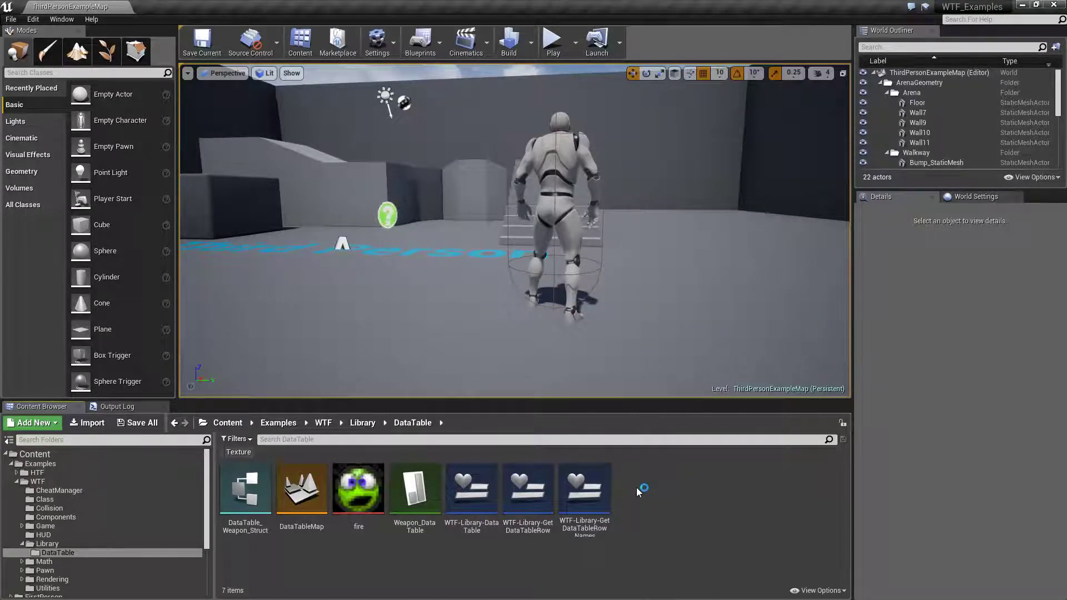
Create a Blueprint structure asset named Struct_TestStruct in the DataTable folder.
right_click(642, 479)
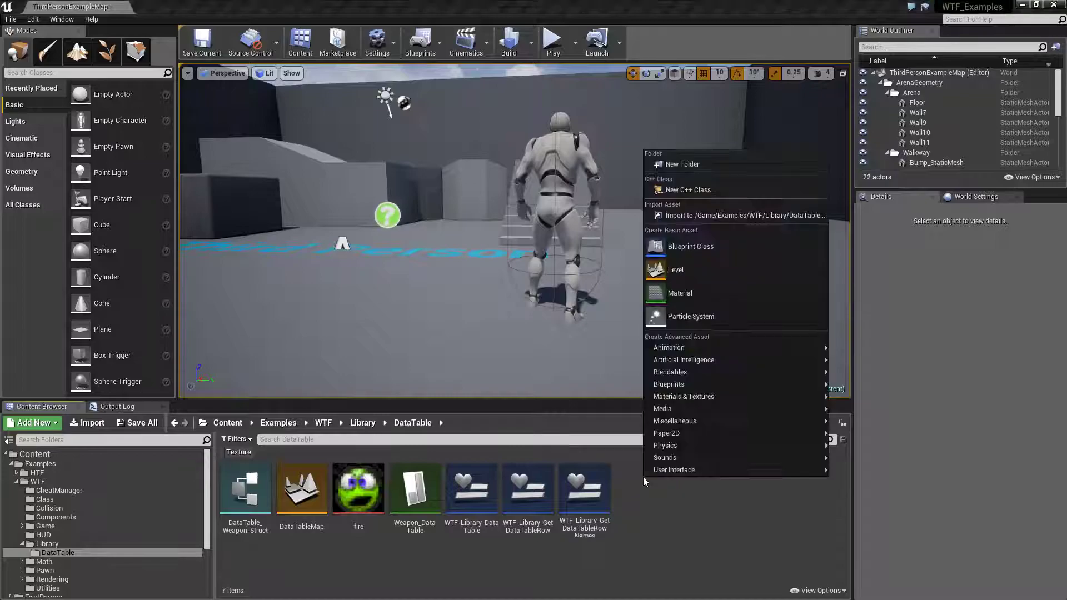
mouse_move(699, 381)
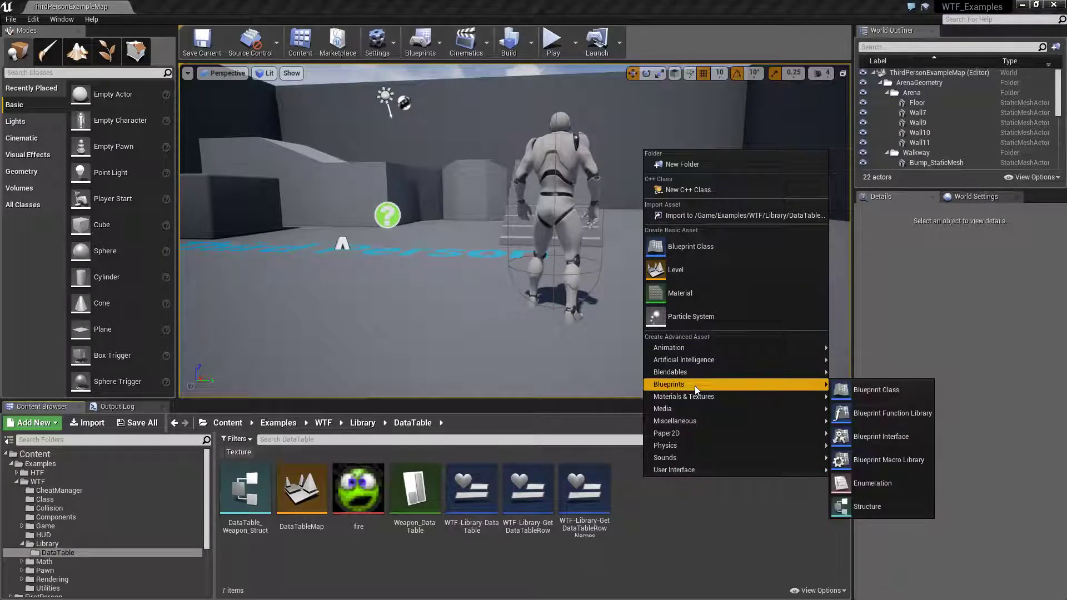
click(890, 505)
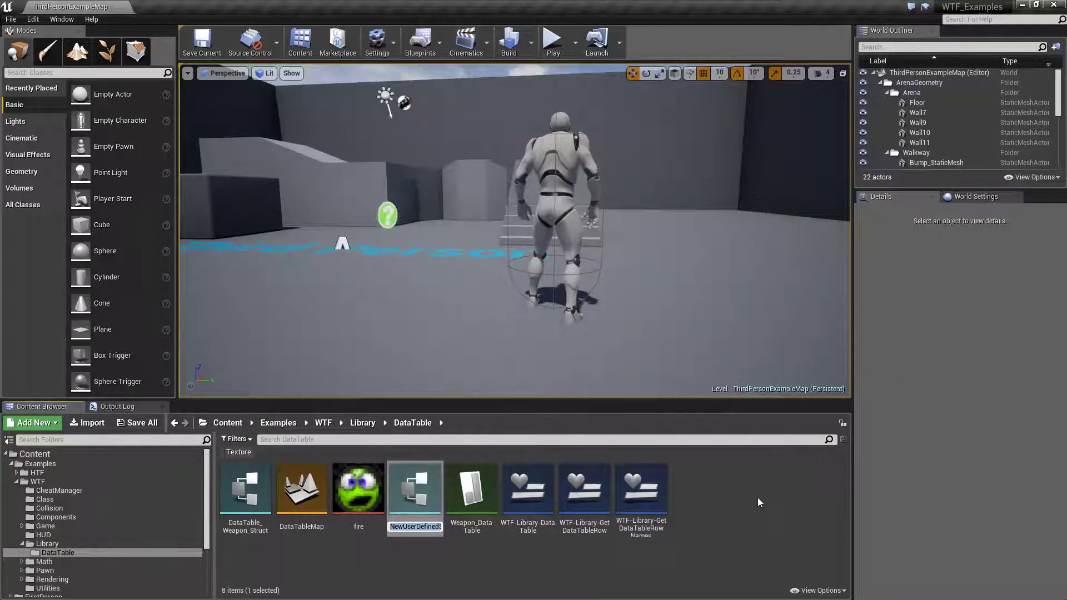
text(Struct_)
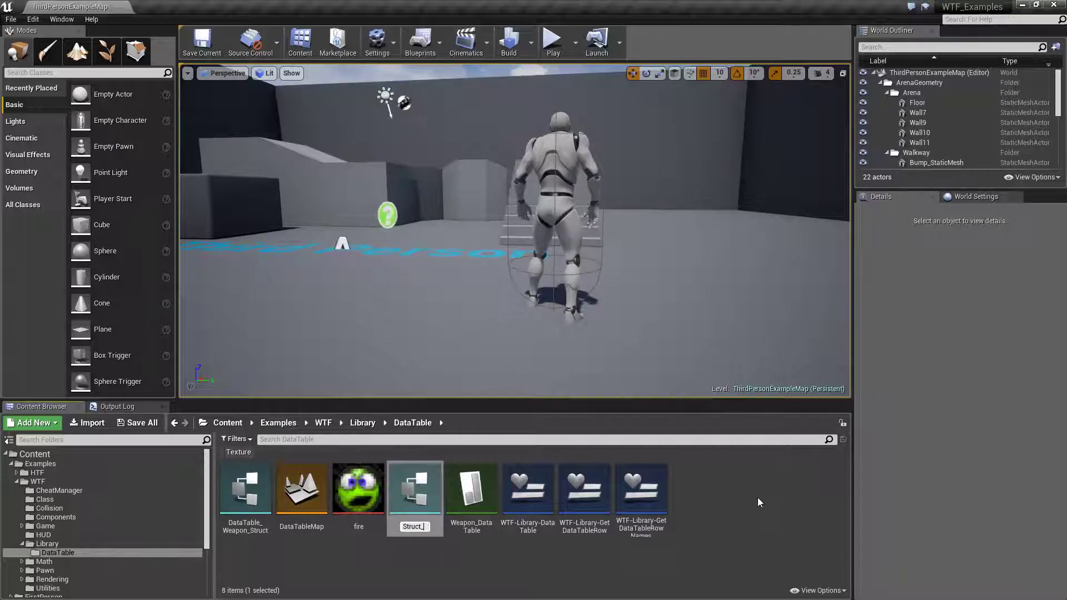
text(TestStruct)
key(Return)
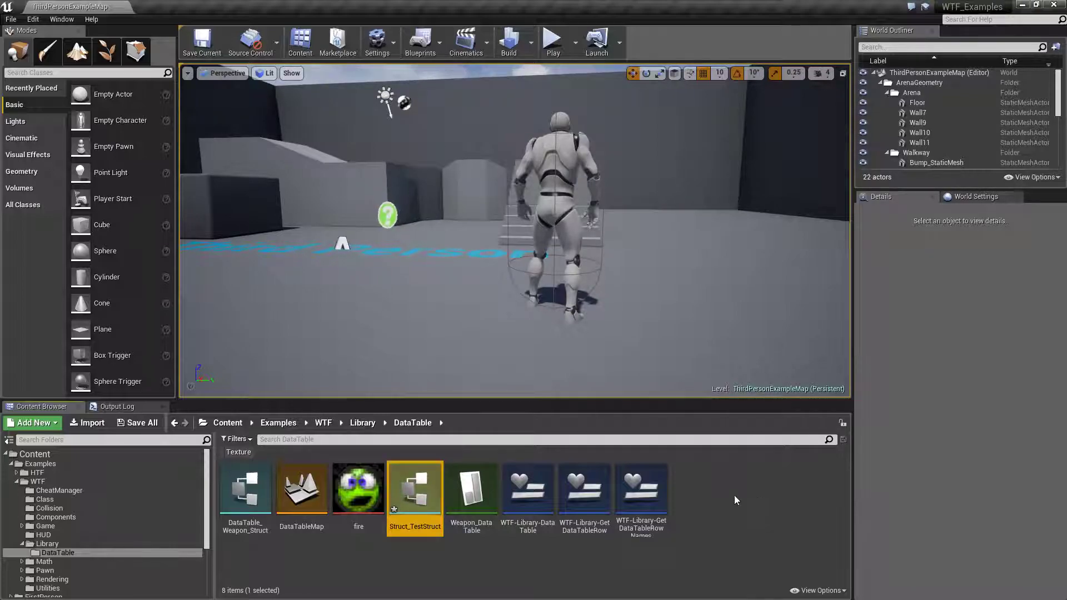
Open Struct_TestStruct for editing and add two more member variables to it.
double_click(414, 488)
drag(311, 12, 229, 5)
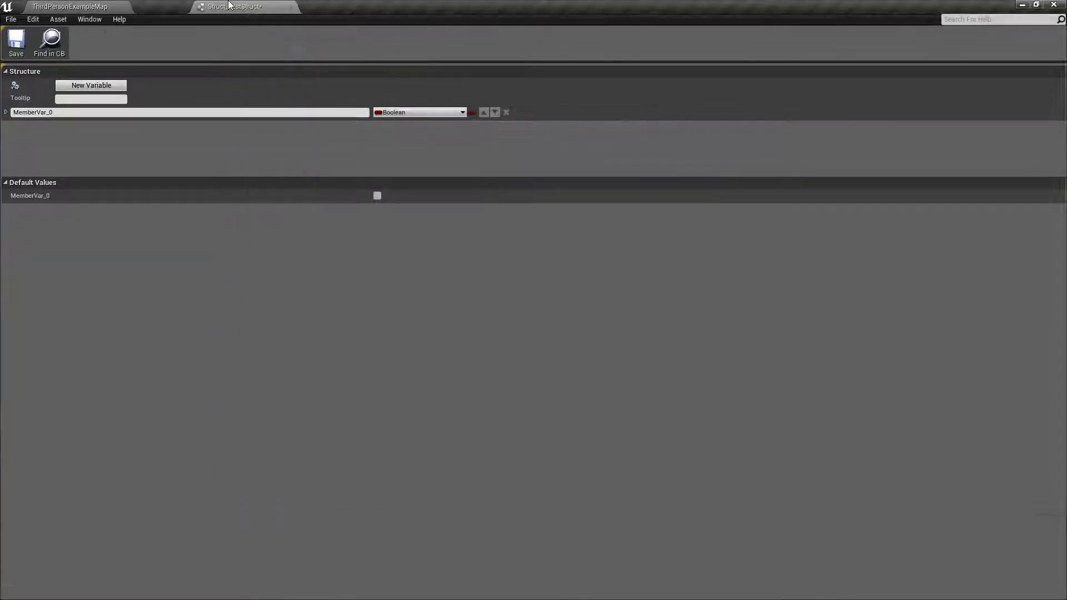
click(92, 87)
click(91, 86)
Rename the structure's three member variables, in order, as Name, Age and Title.
click(11, 113)
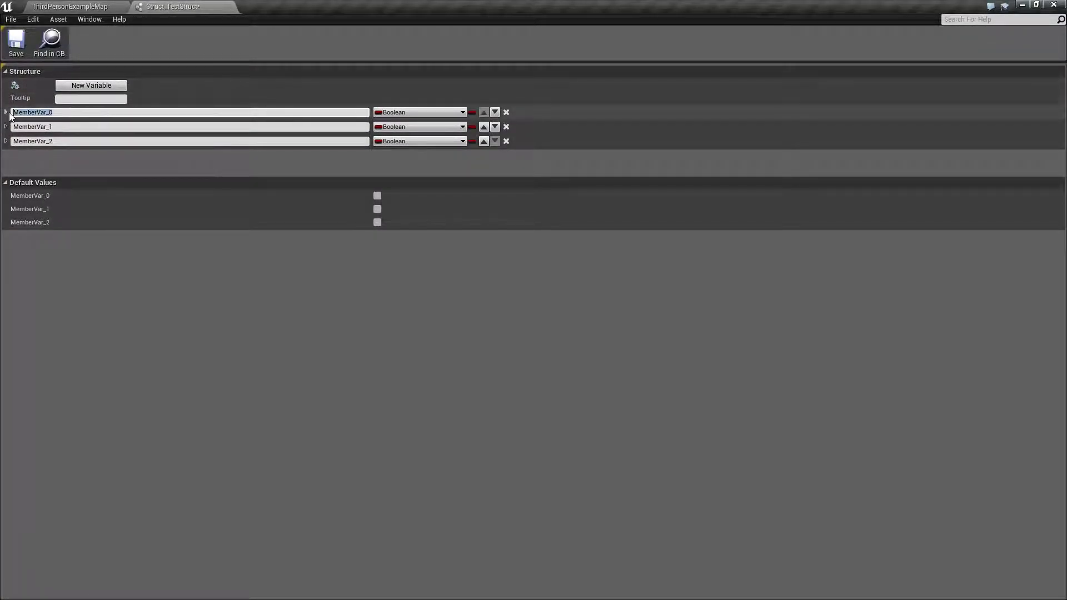
text(Name)
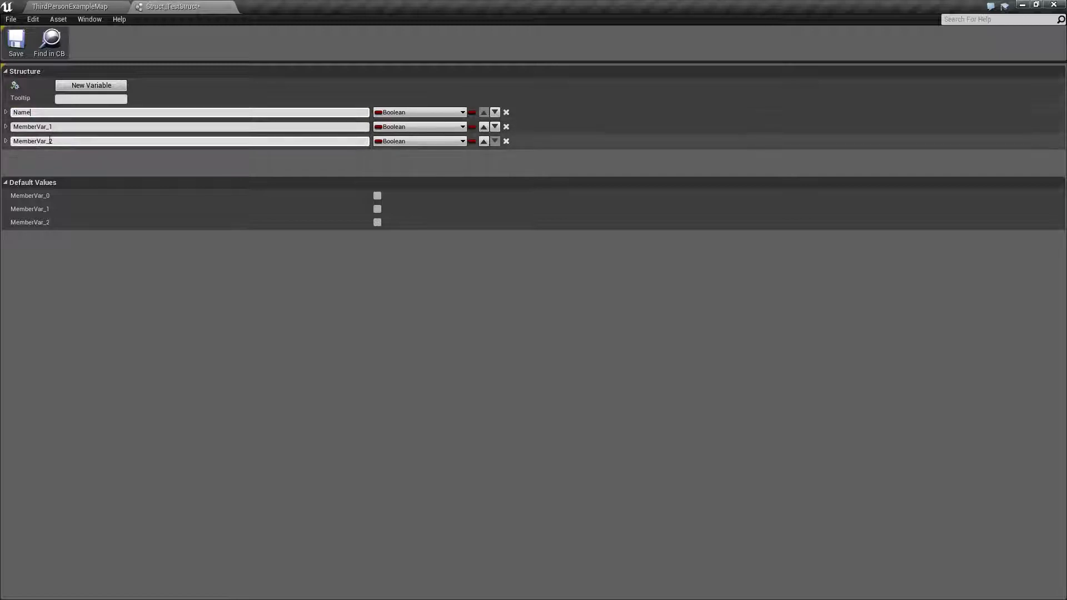
key(Return)
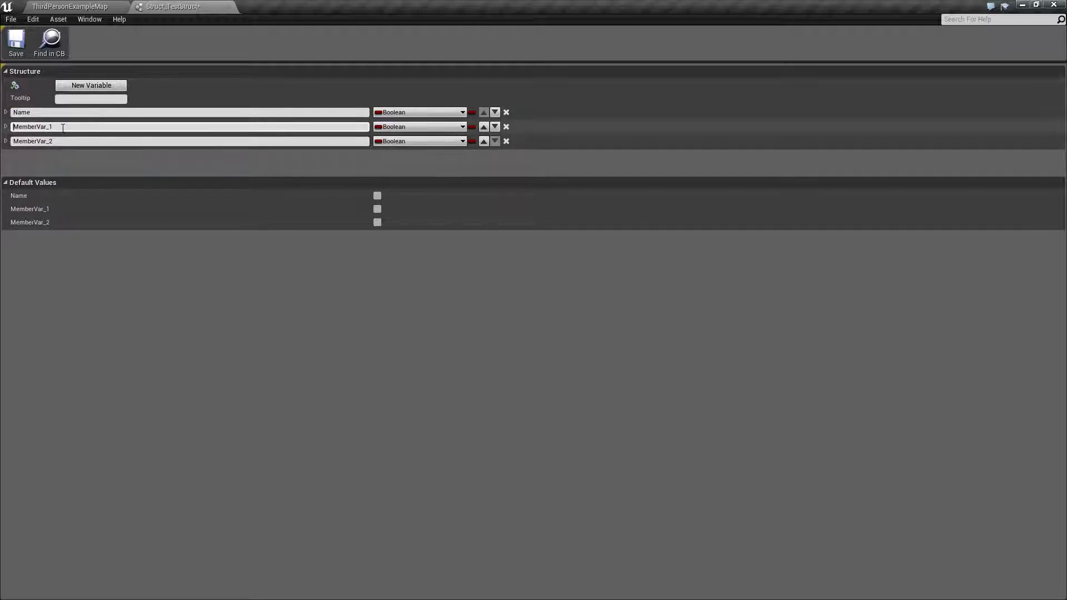
click(6, 127)
text(Age)
key(Return)
click(4, 143)
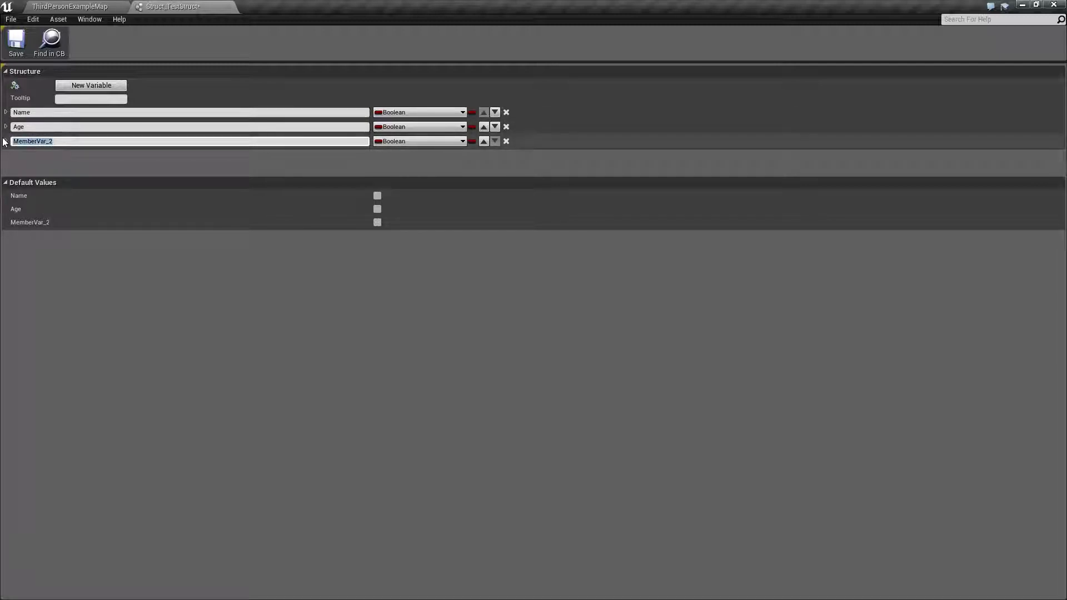
text(Title)
key(Return)
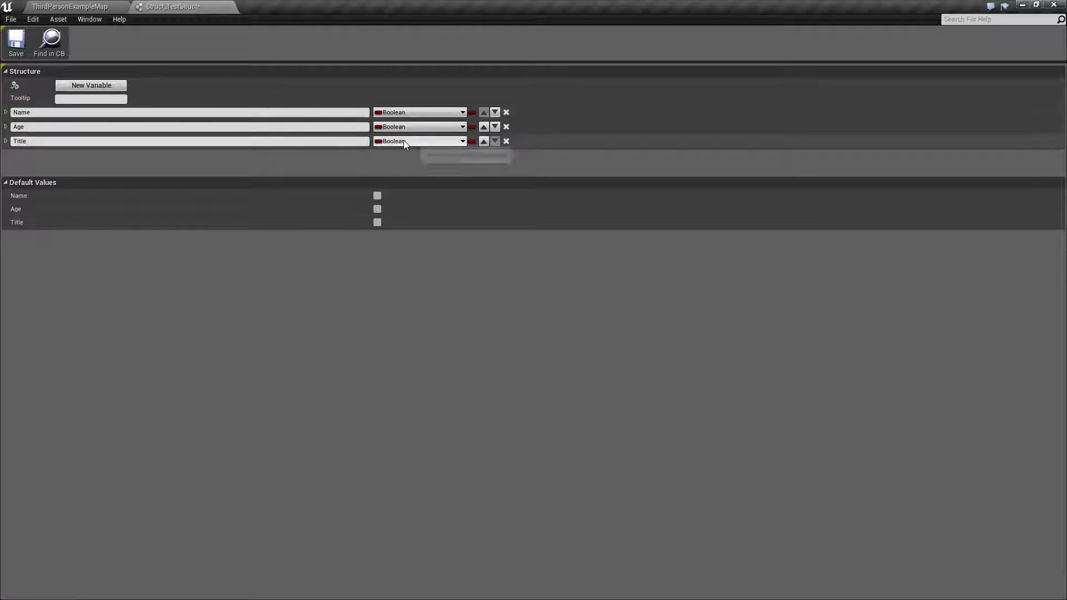
Set the Title and Name variables to String and Age to Integer, then save and close the structure.
click(403, 142)
click(397, 224)
click(417, 113)
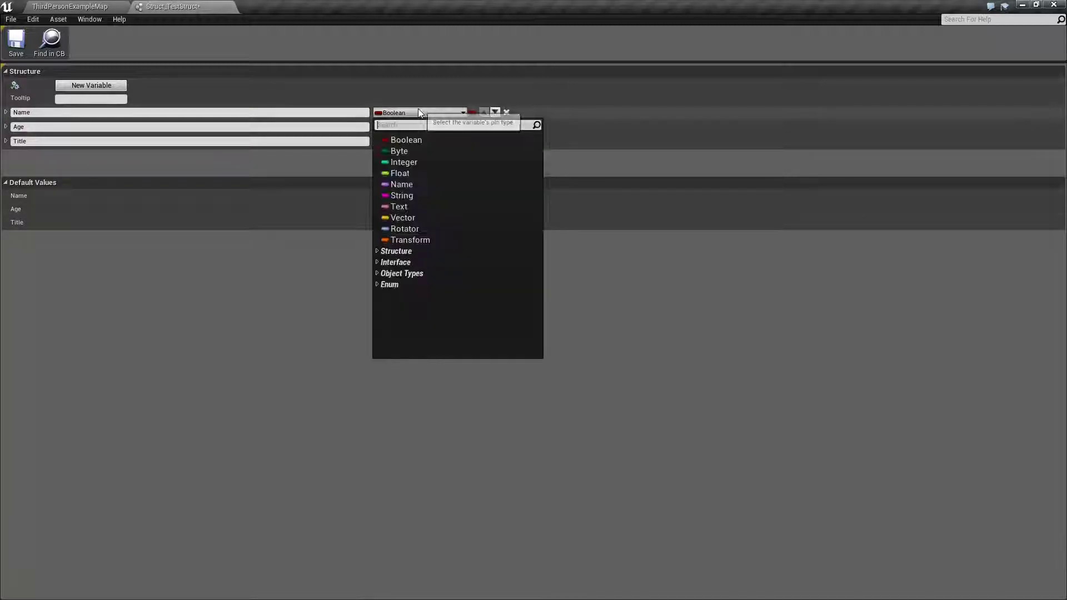
click(400, 195)
click(417, 126)
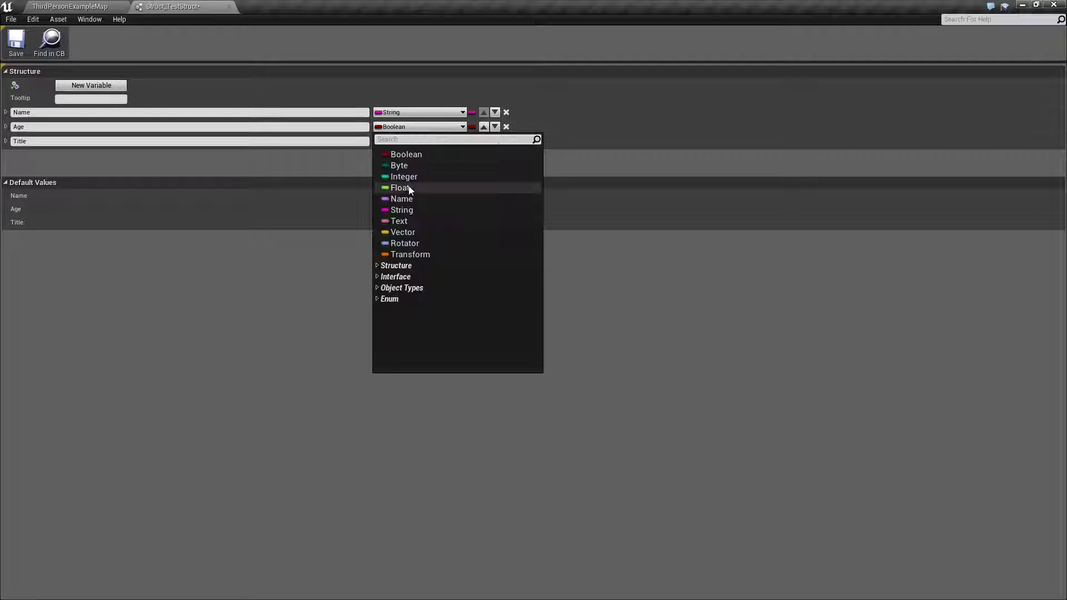
click(399, 176)
click(17, 42)
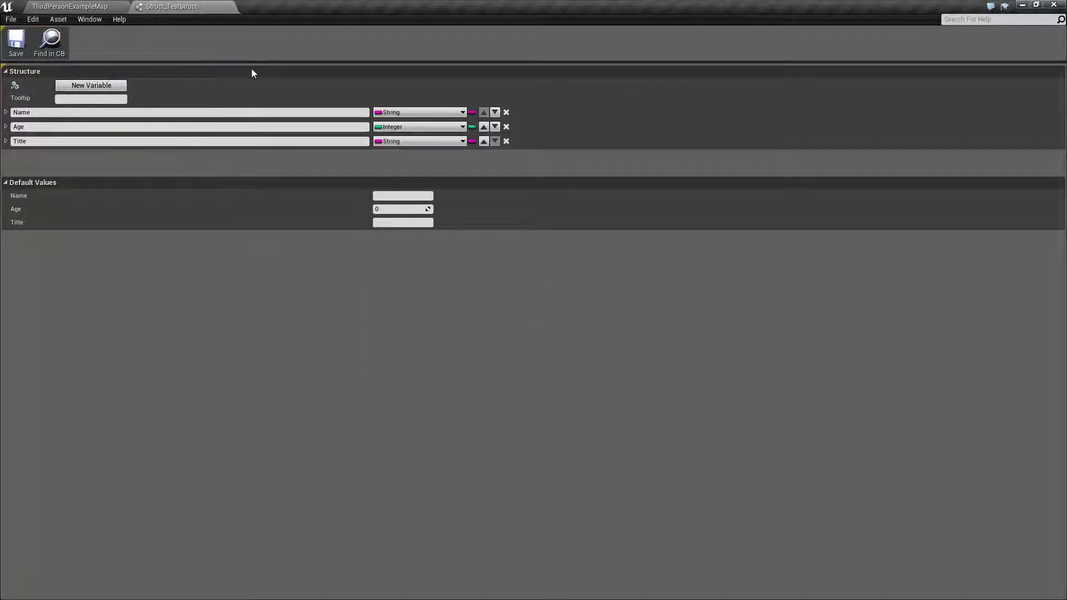
click(228, 6)
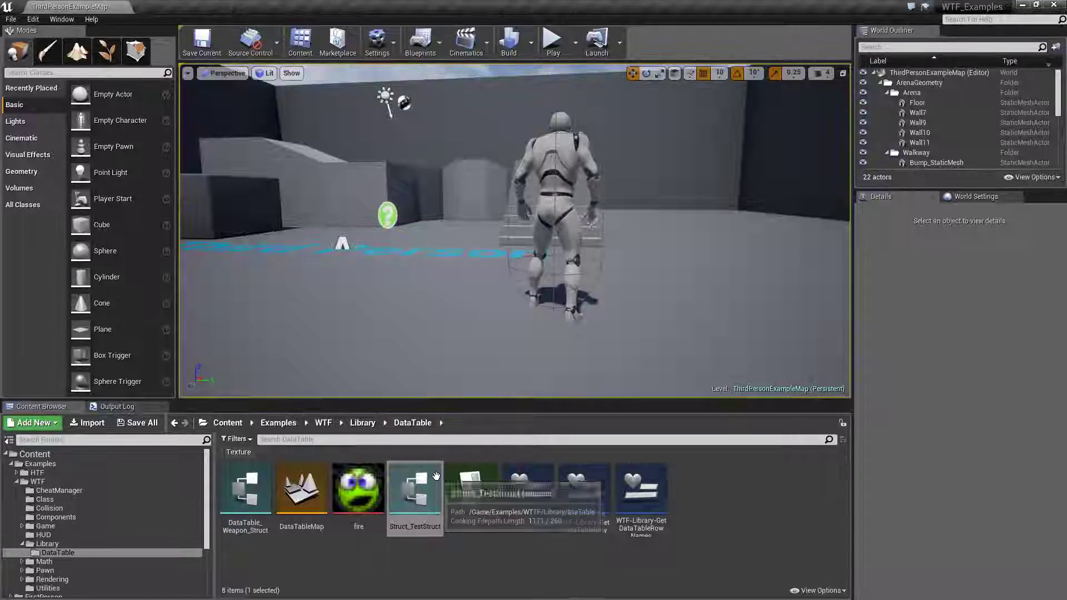
Create a data table based on Struct Test Struct in the DataTable folder, name it DataTable_Test and open it.
right_click(455, 572)
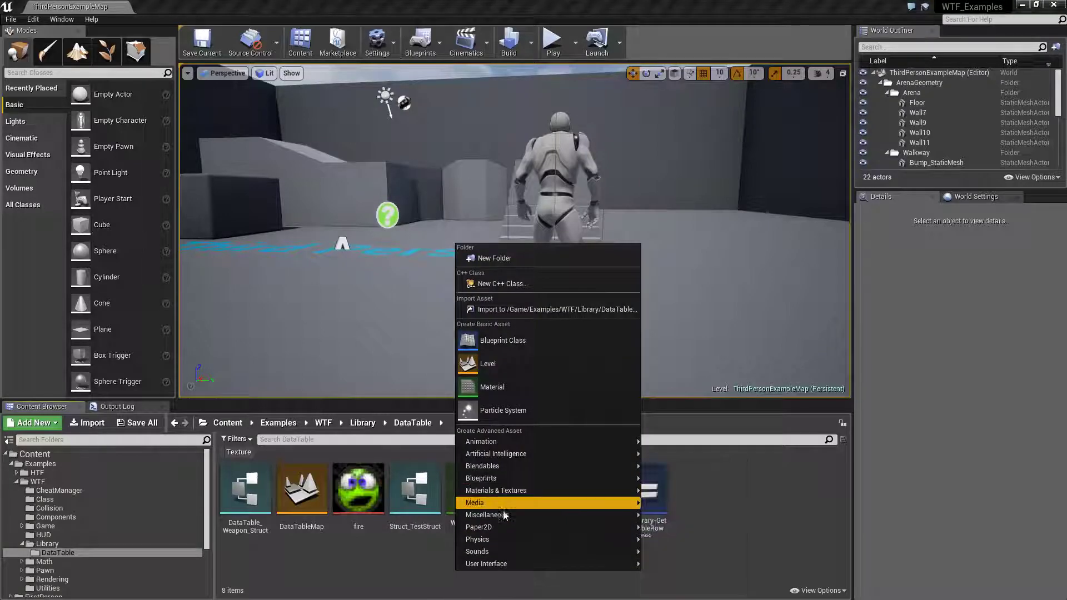
mouse_move(636, 514)
click(682, 214)
click(532, 290)
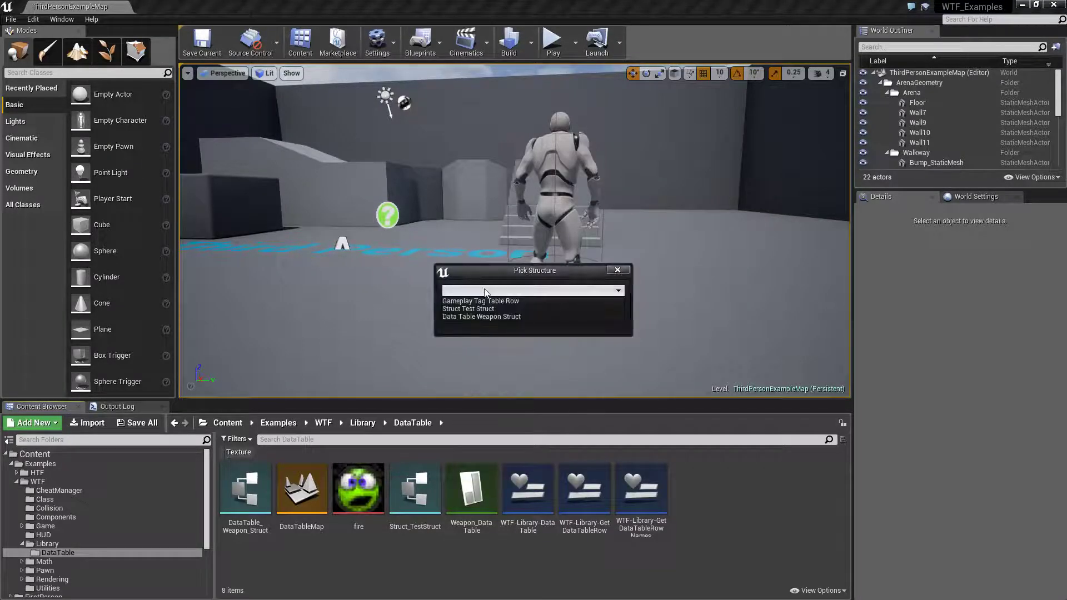
click(465, 310)
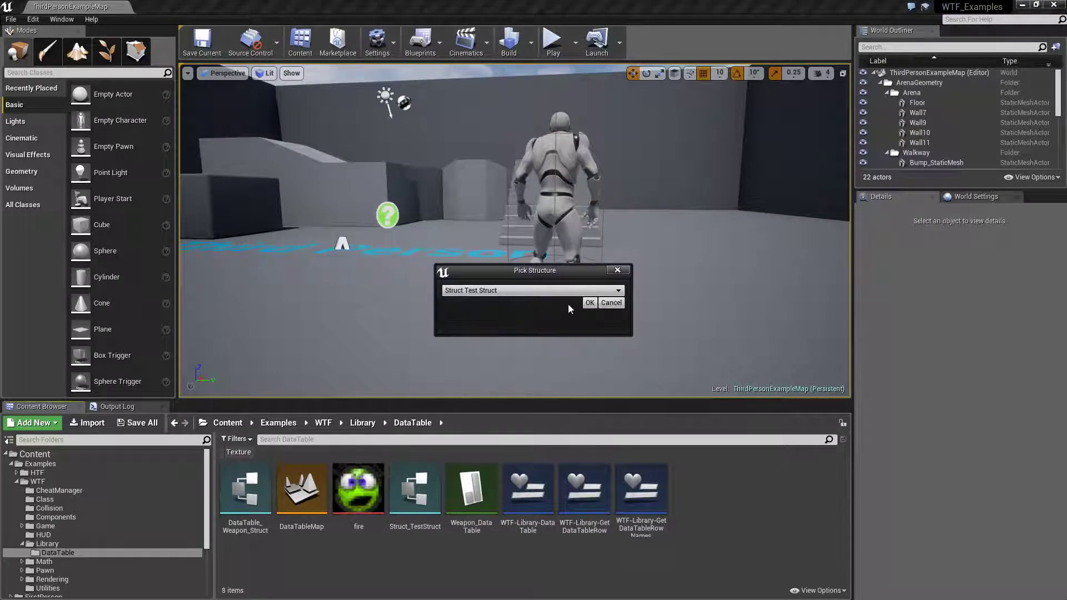
click(603, 303)
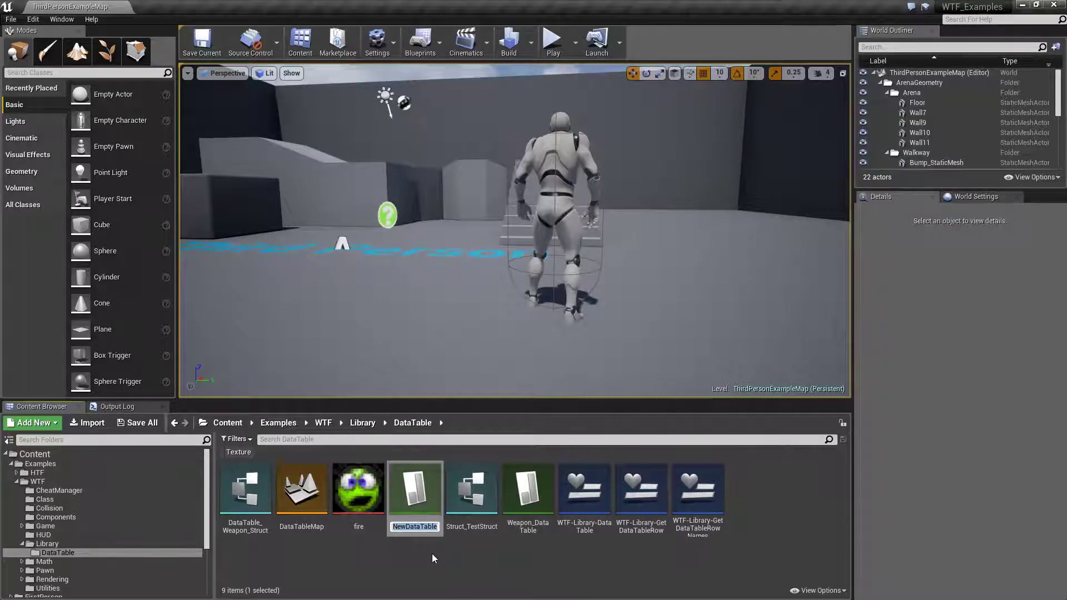
text(DataTable_Test)
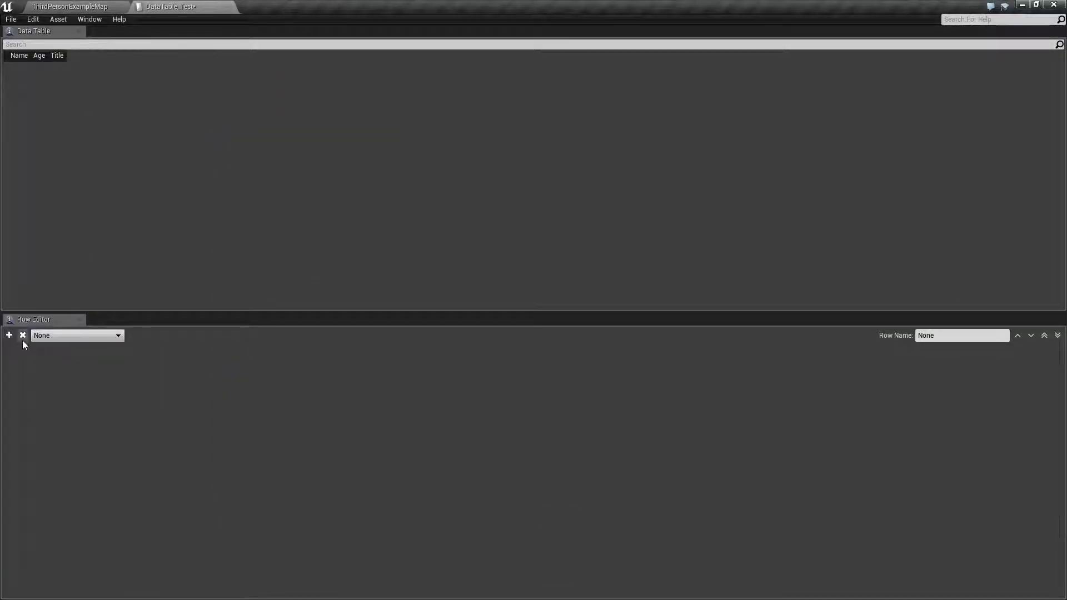
Add two rows and give the second a first name, age 10000, title Person and a row name made of that first name plus Row.
click(8, 335)
click(9, 335)
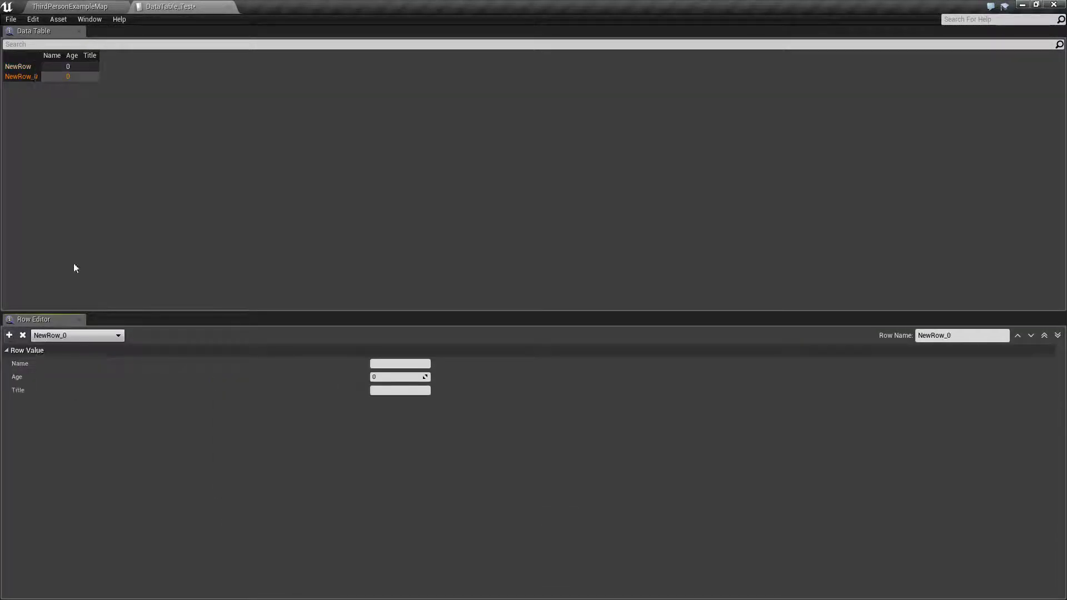
click(396, 362)
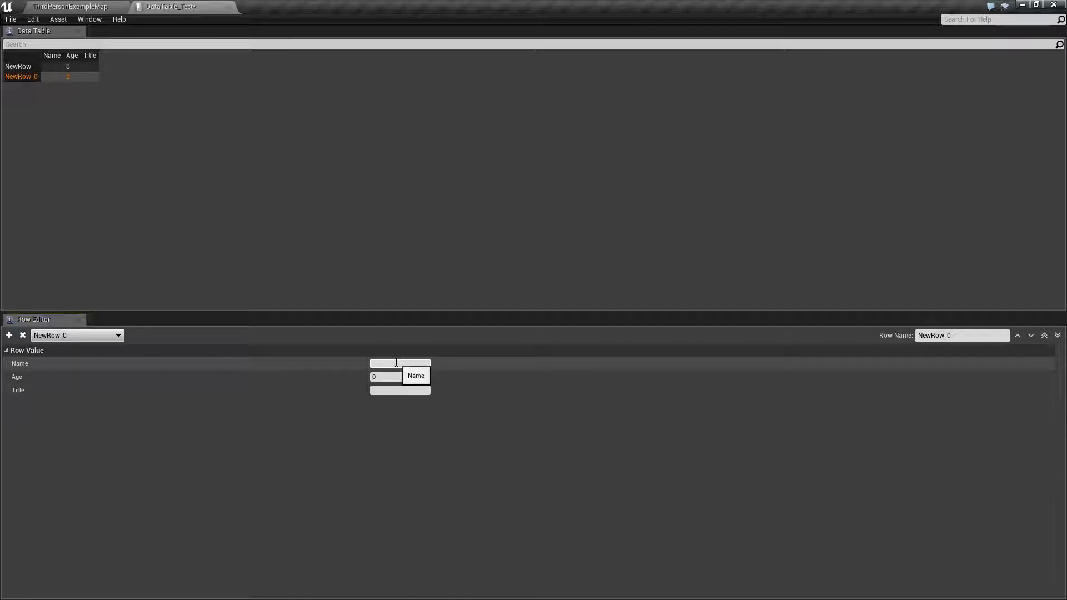
key(Tab)
text(10000)
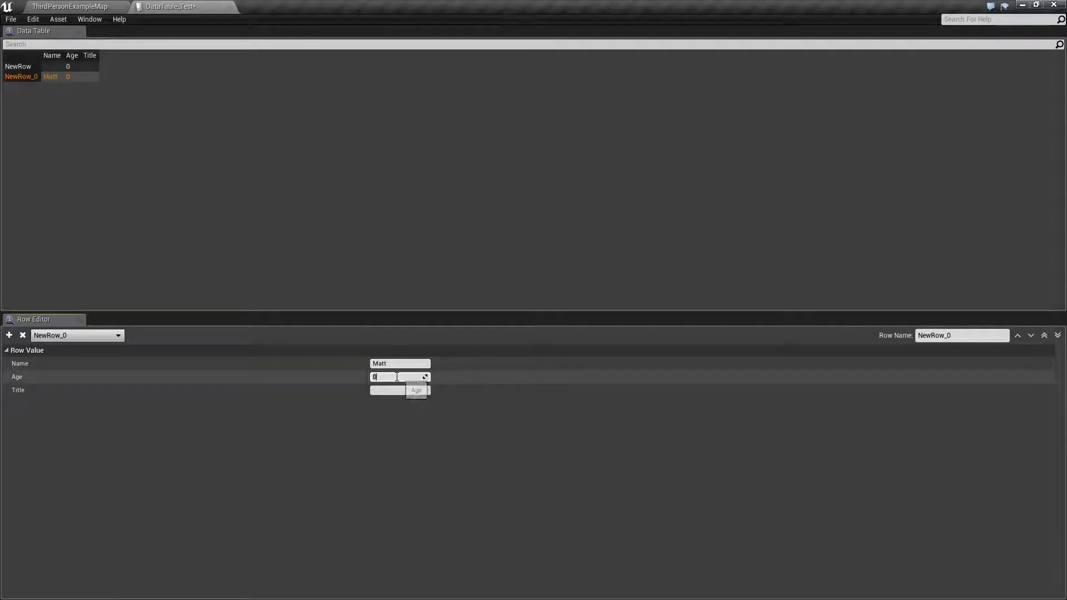
click(394, 391)
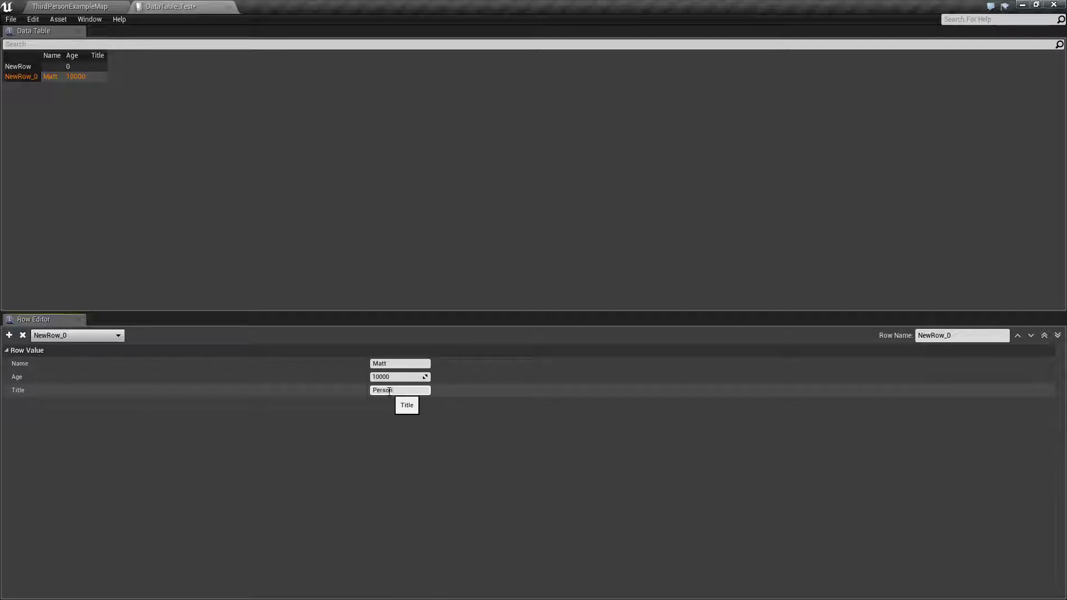
key(Tab)
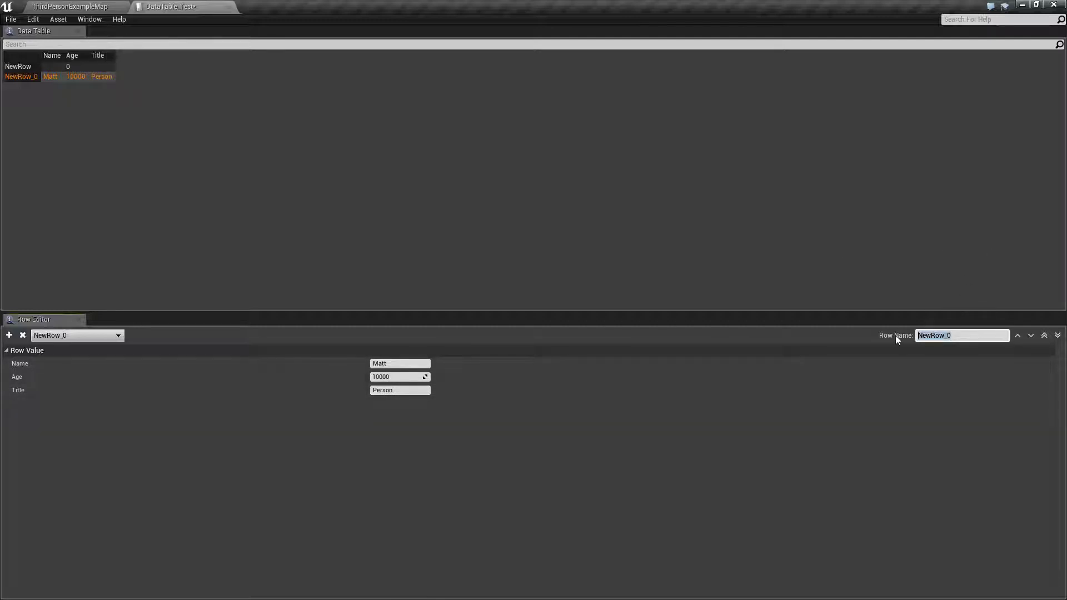
text(MattRow)
key(Return)
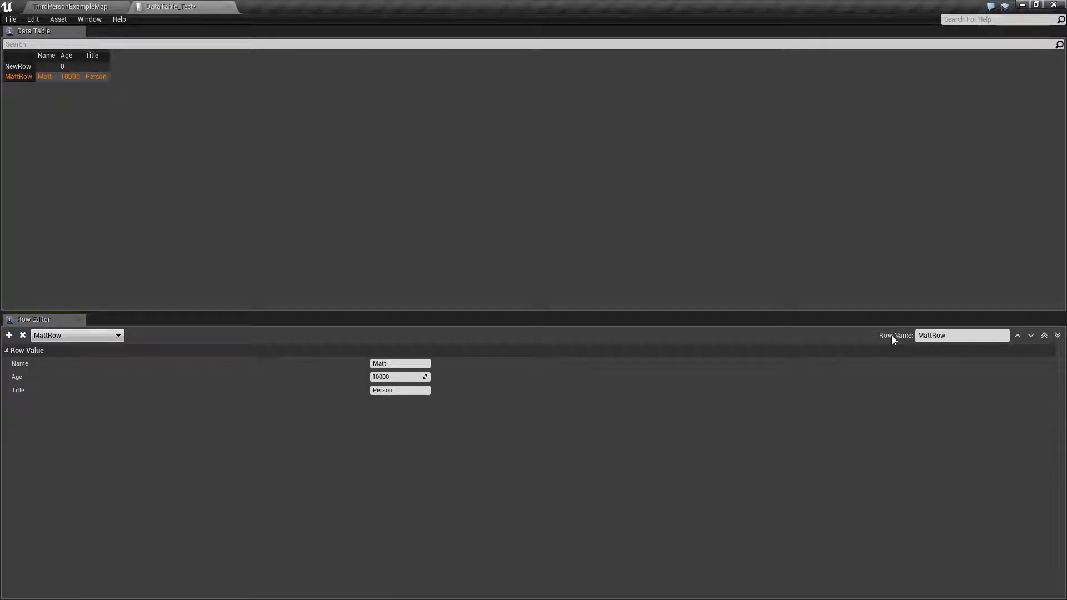
Fill in the first row with a first name, age 15 and title Other Dude, and rename the row as RowName.
click(18, 68)
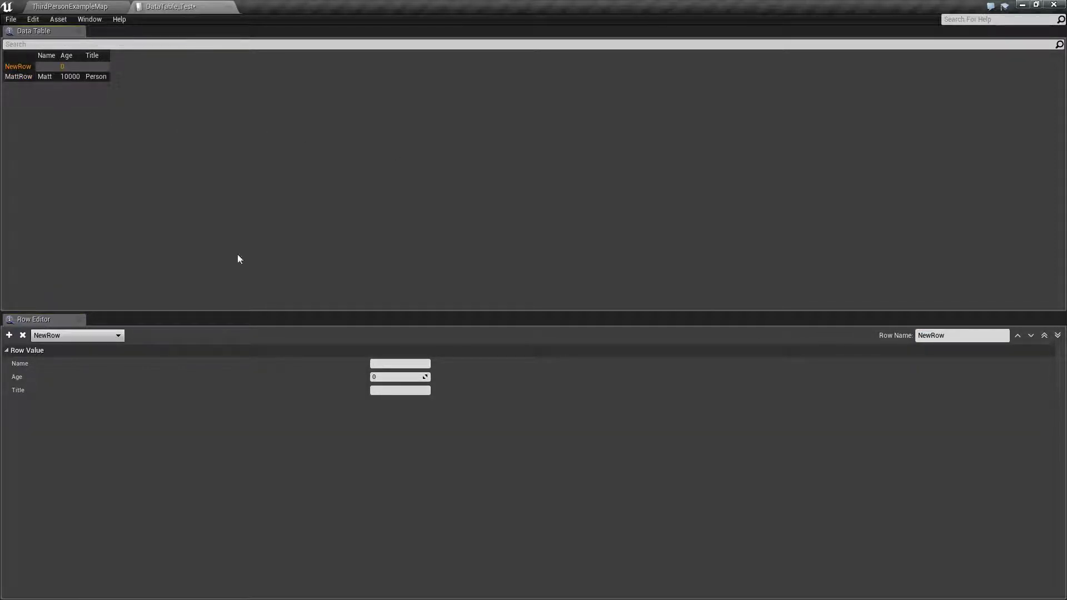
click(391, 364)
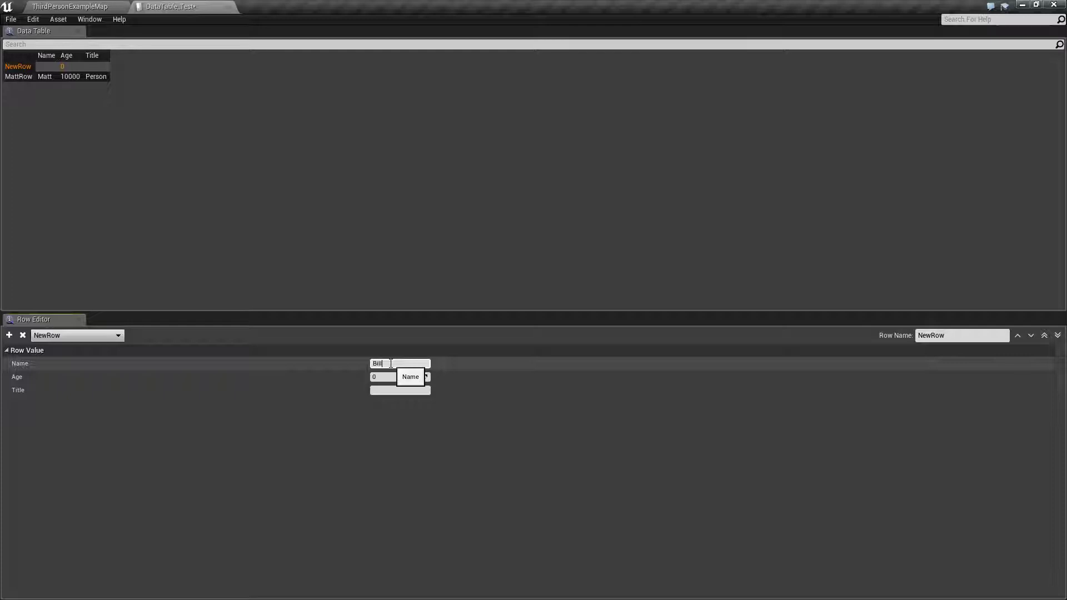
click(390, 376)
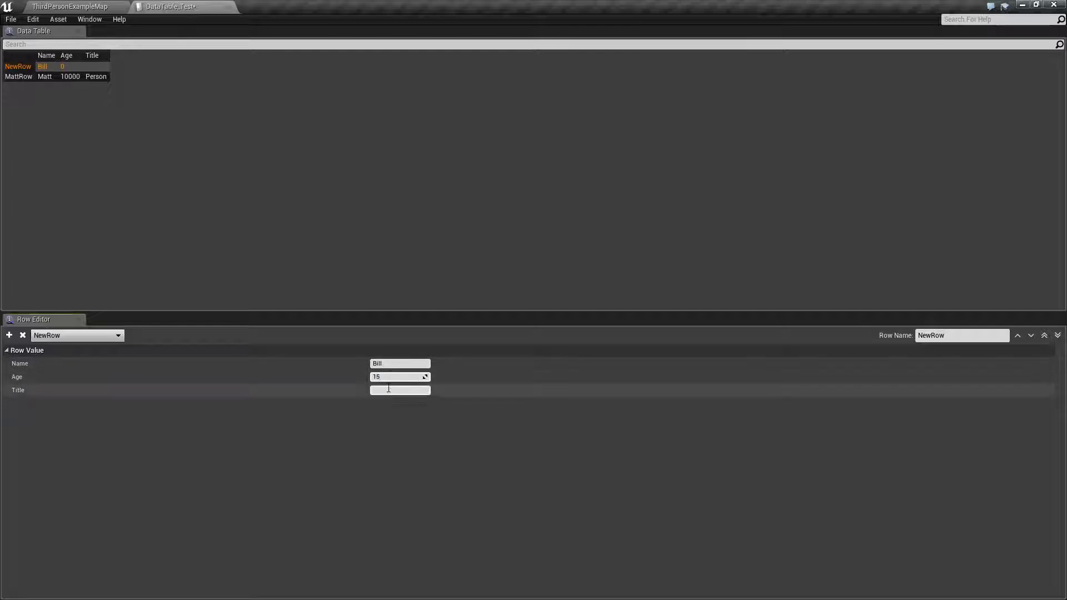
click(387, 389)
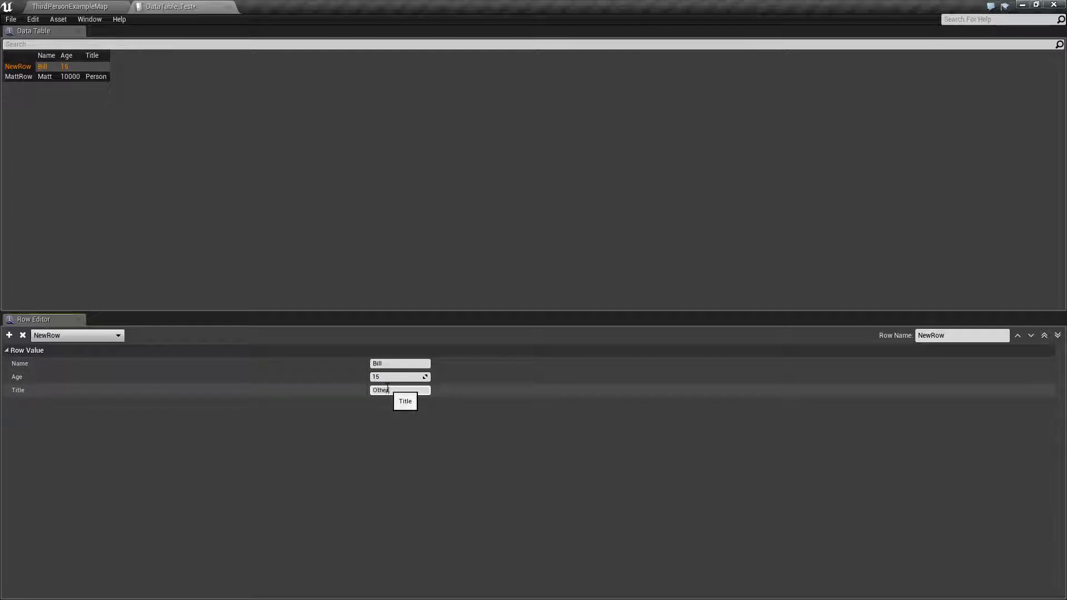
click(962, 334)
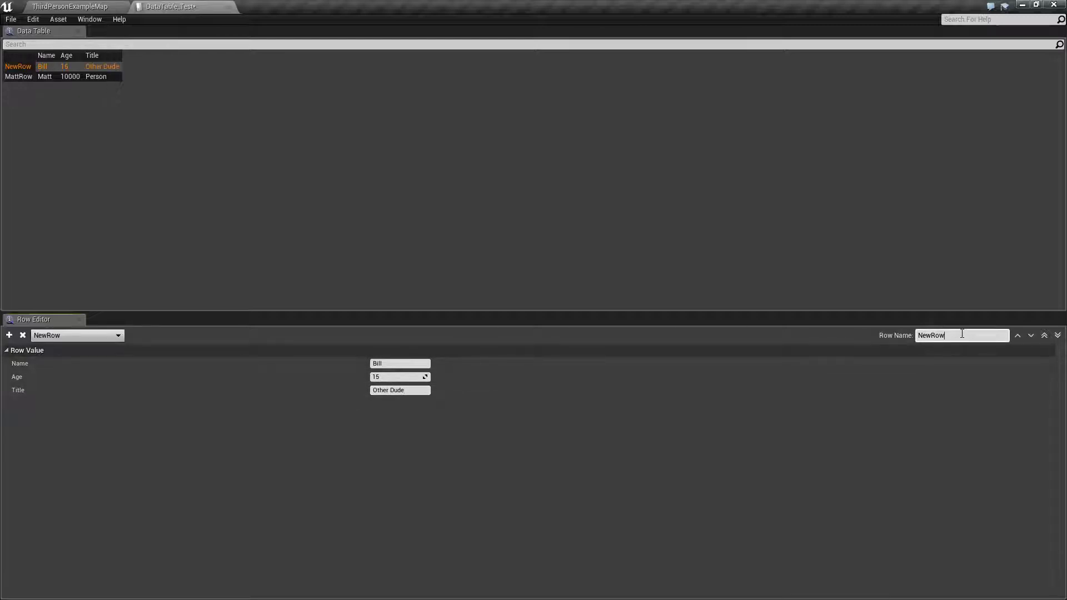
text(RowName)
key(Return)
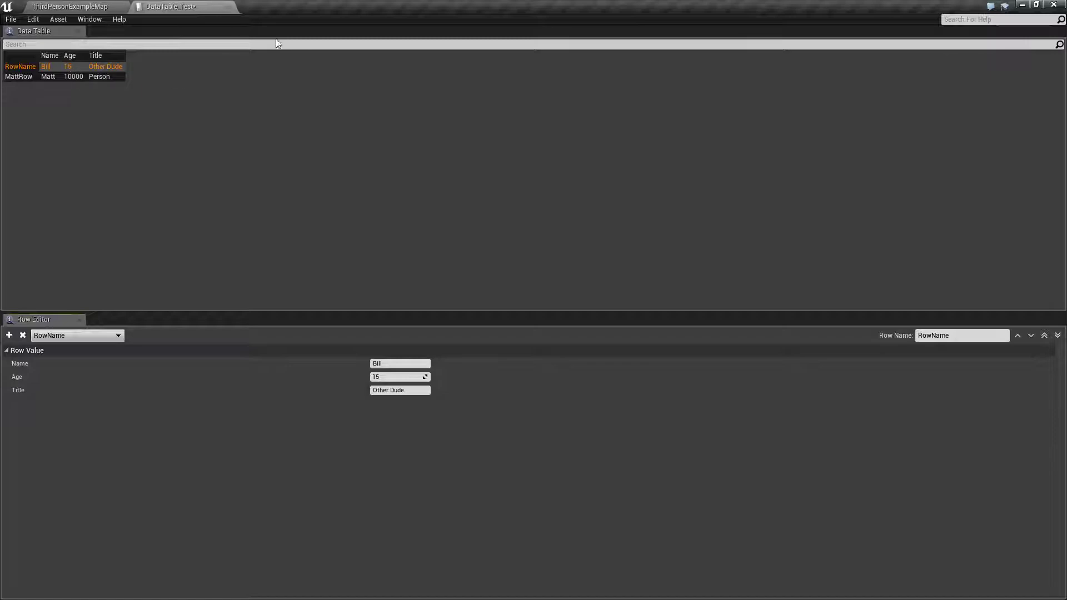
Close the data table editor and export DataTable_Test as a CSV file named Test in the TempRecord folder.
click(232, 6)
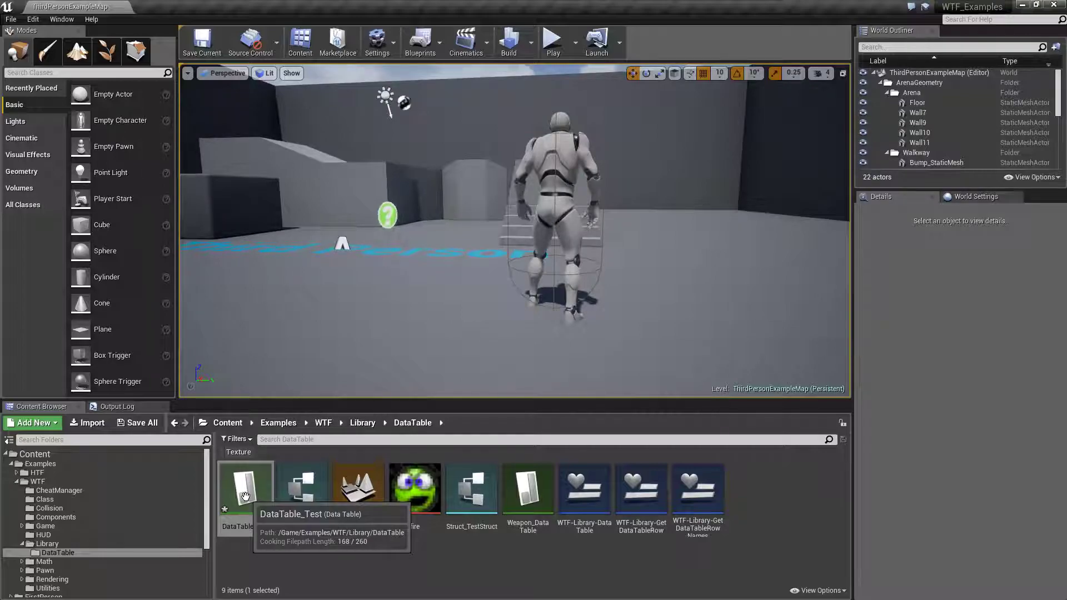
click(264, 541)
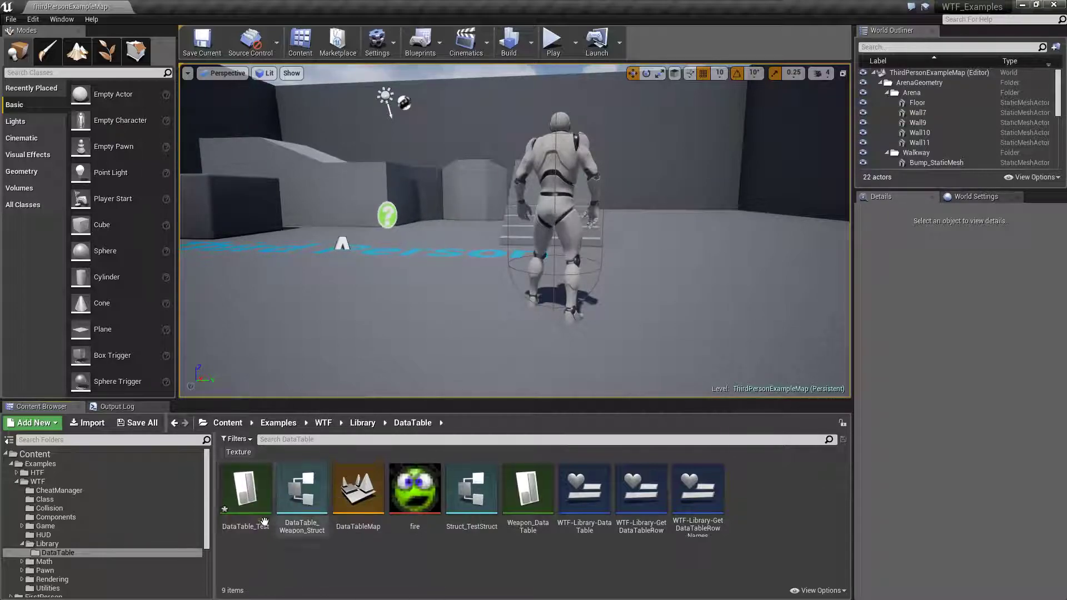
click(249, 491)
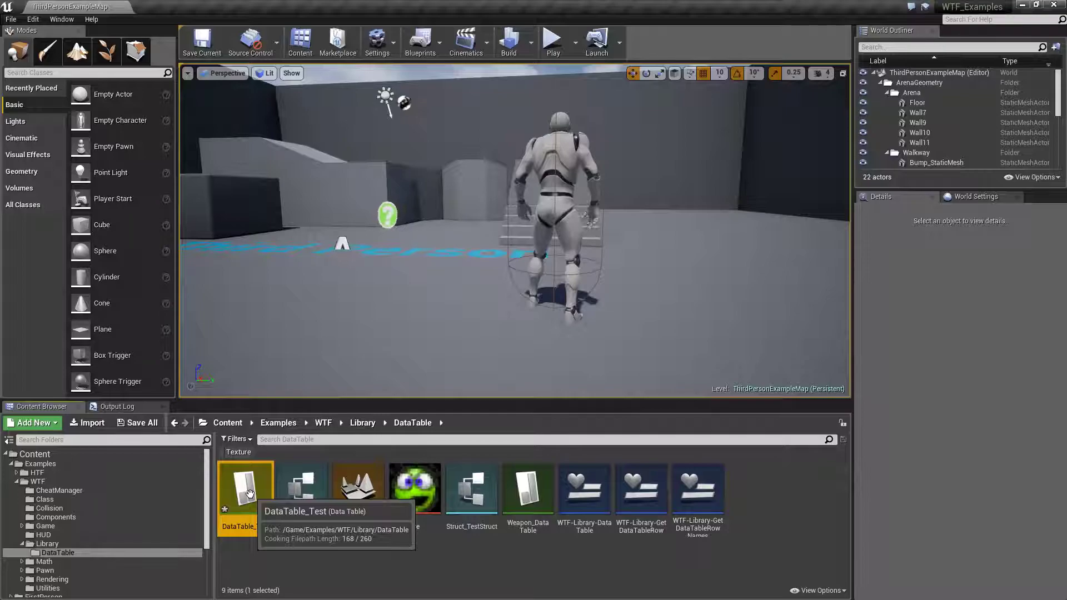
right_click(250, 493)
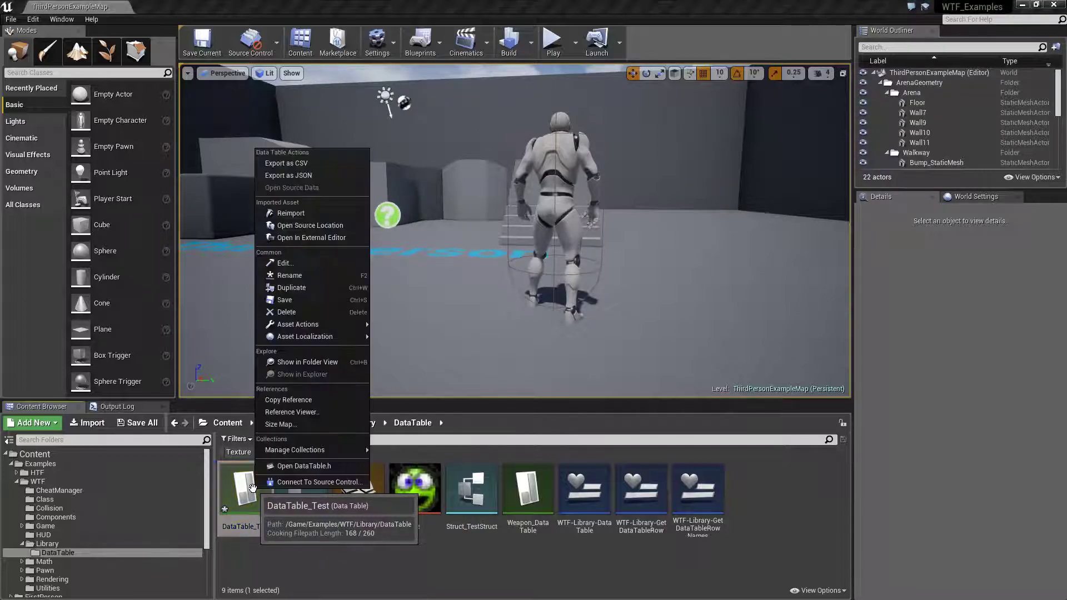
click(296, 161)
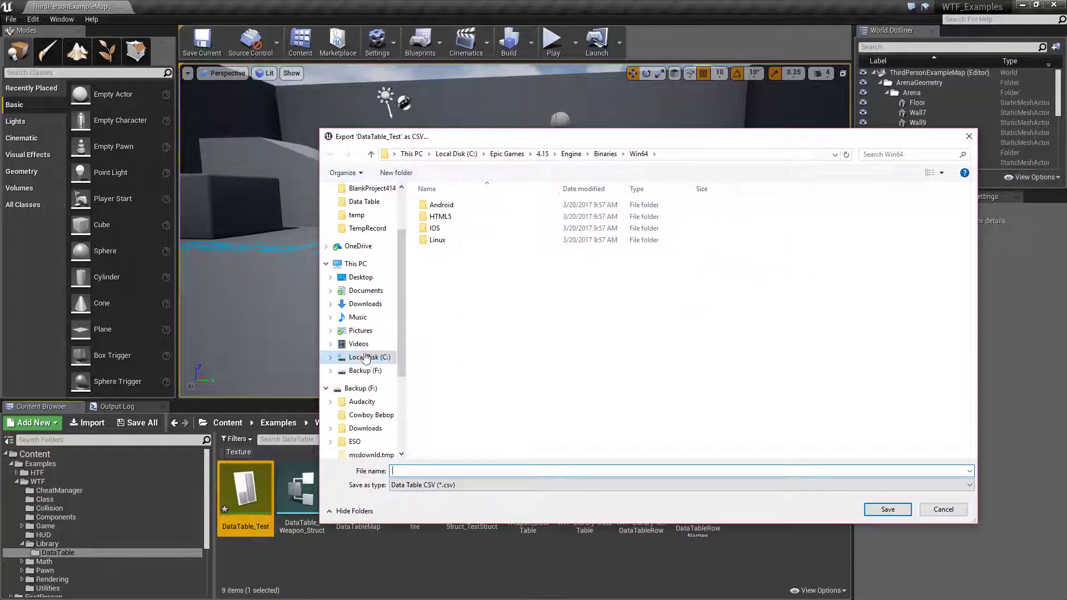
click(368, 228)
click(427, 470)
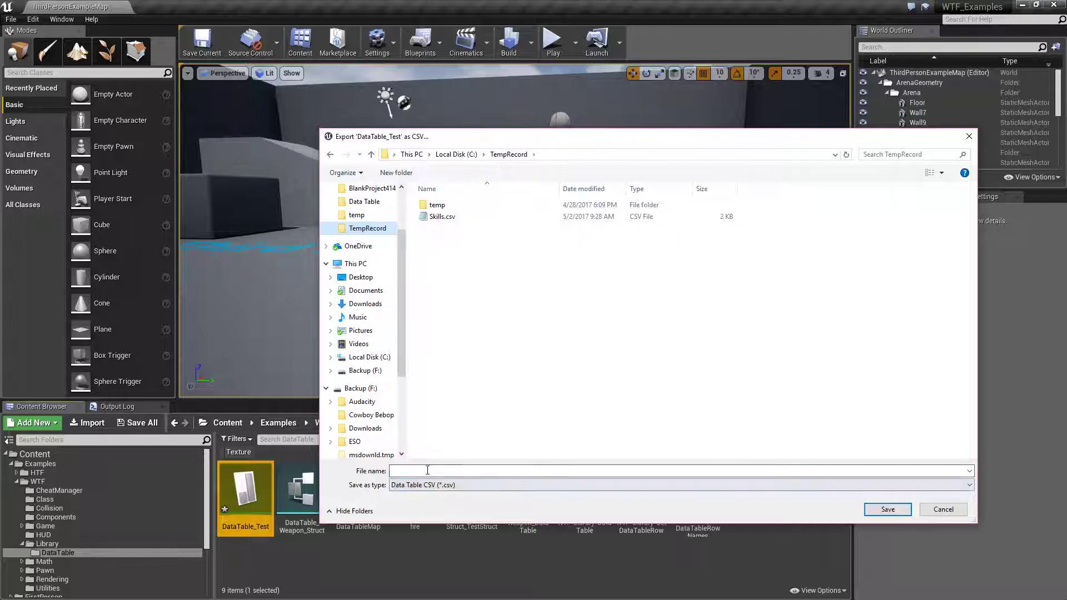
text(test)
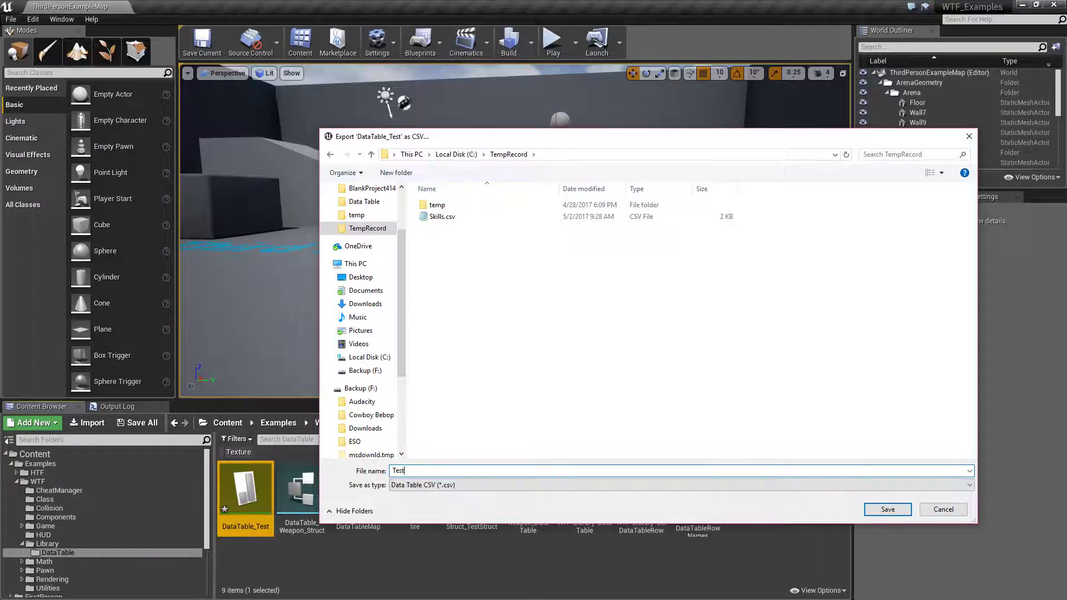
key(Return)
Export DataTable_Test as a JSON file named Test in the TempRecord folder.
right_click(252, 492)
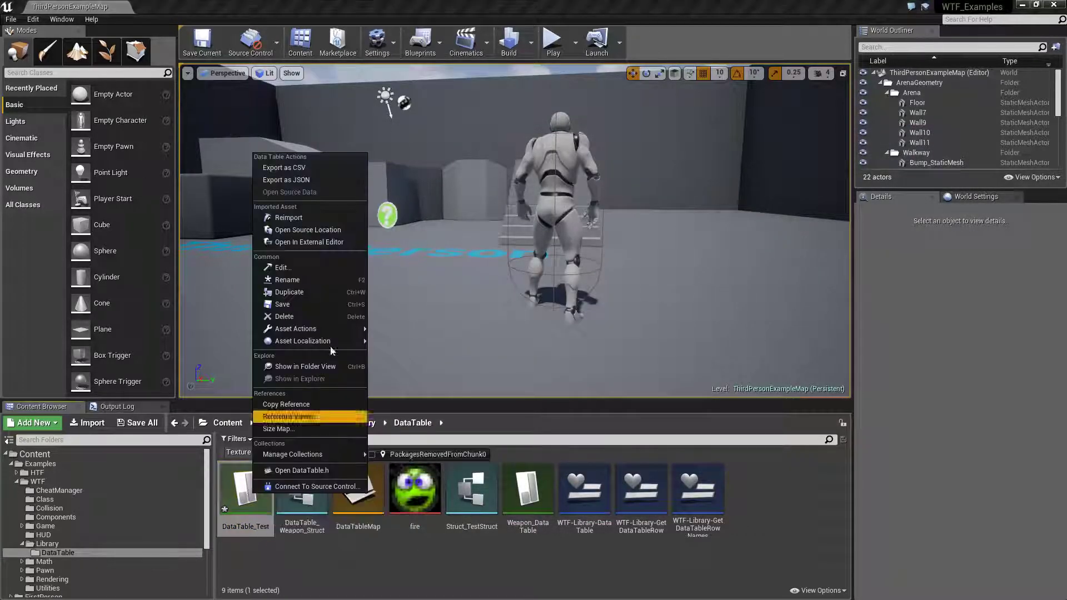
click(291, 180)
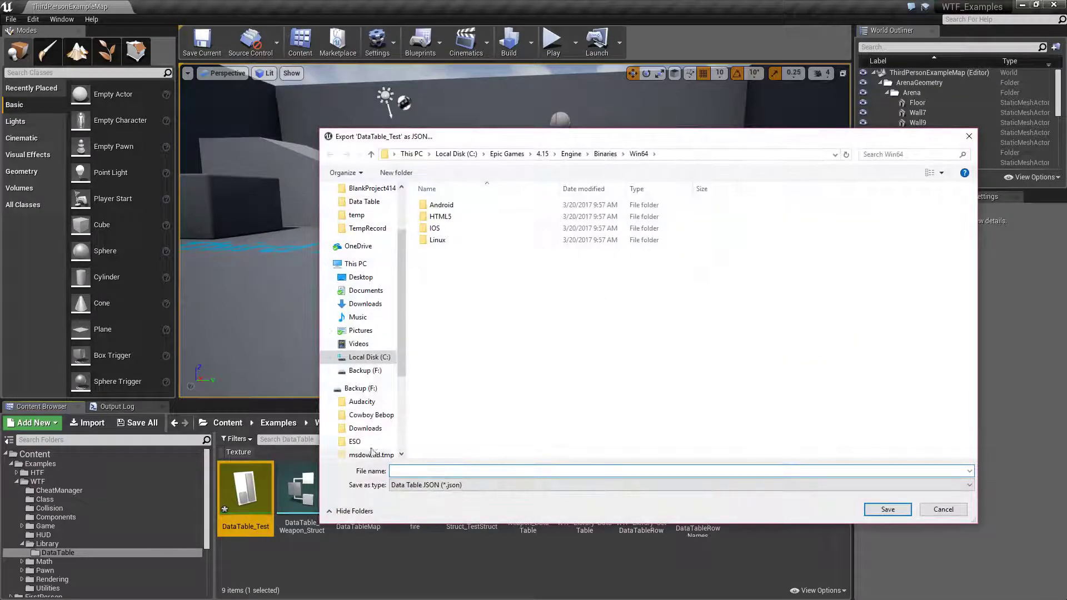
click(367, 228)
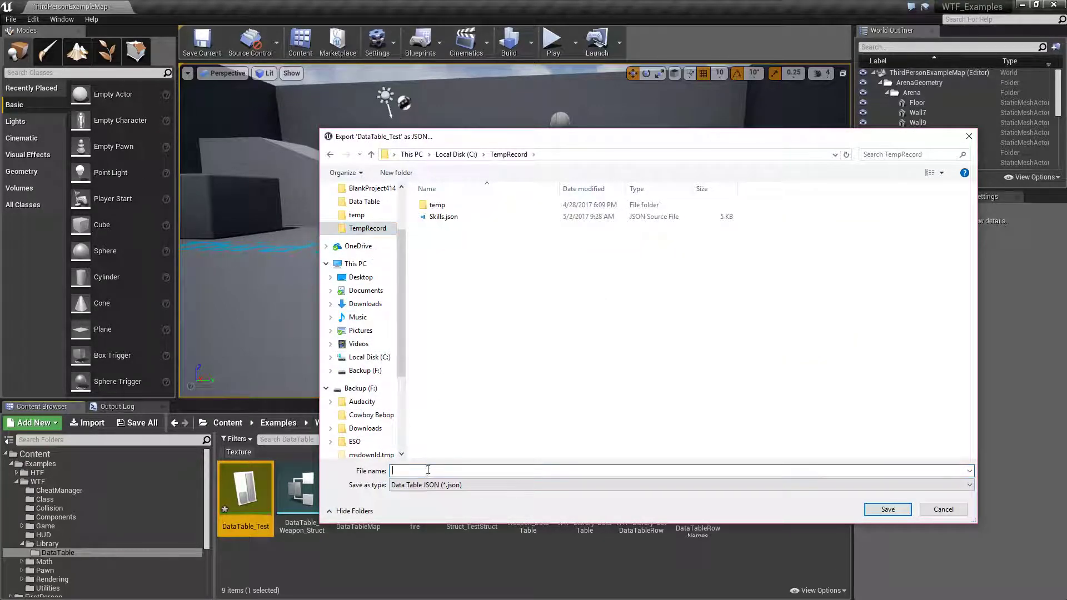
text(Test)
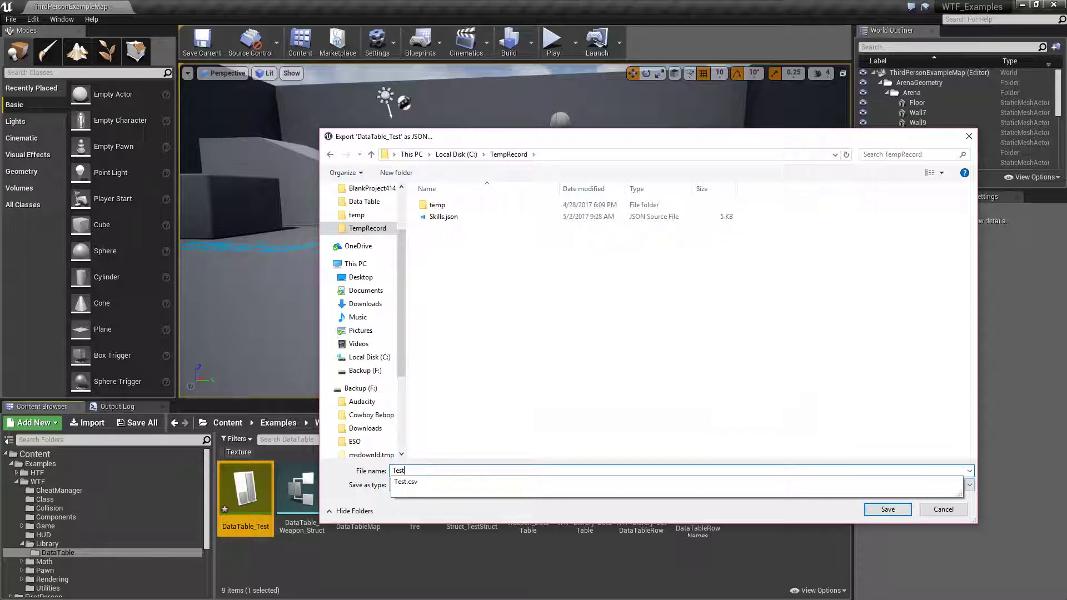
key(Return)
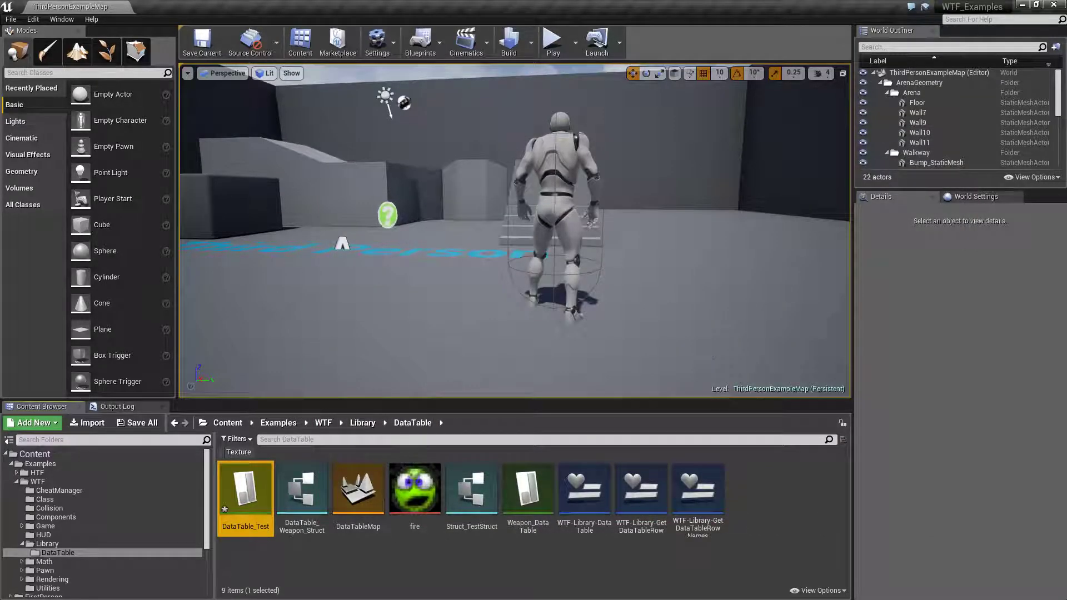
Switch to File Explorer and delete Skills.csv and Skills.json from the TempRecord folder.
key(alt+Tab)
click(514, 224)
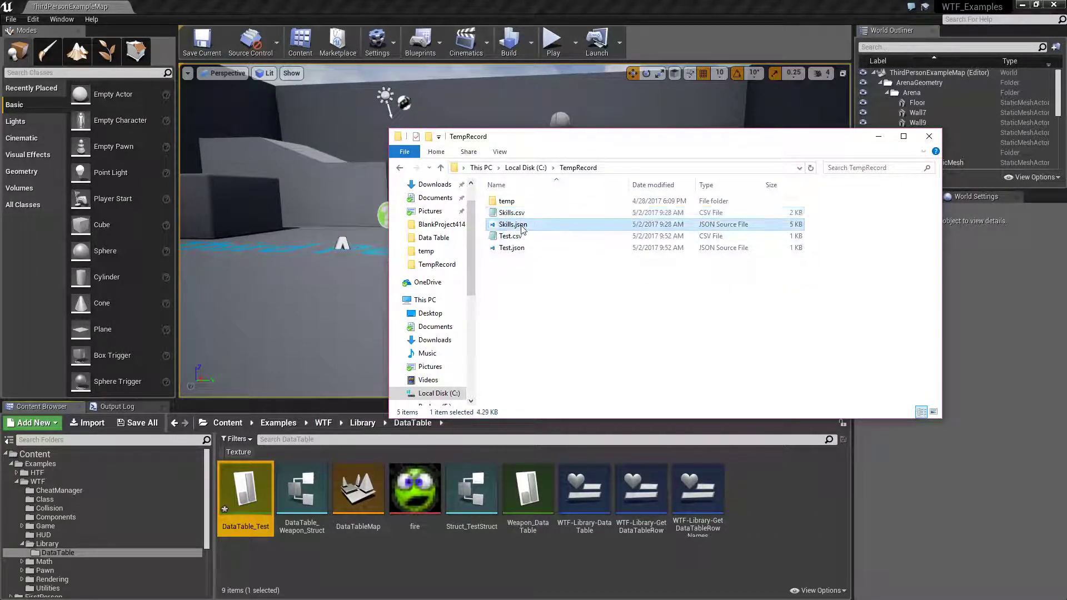
ctrl+click(521, 215)
key(Delete)
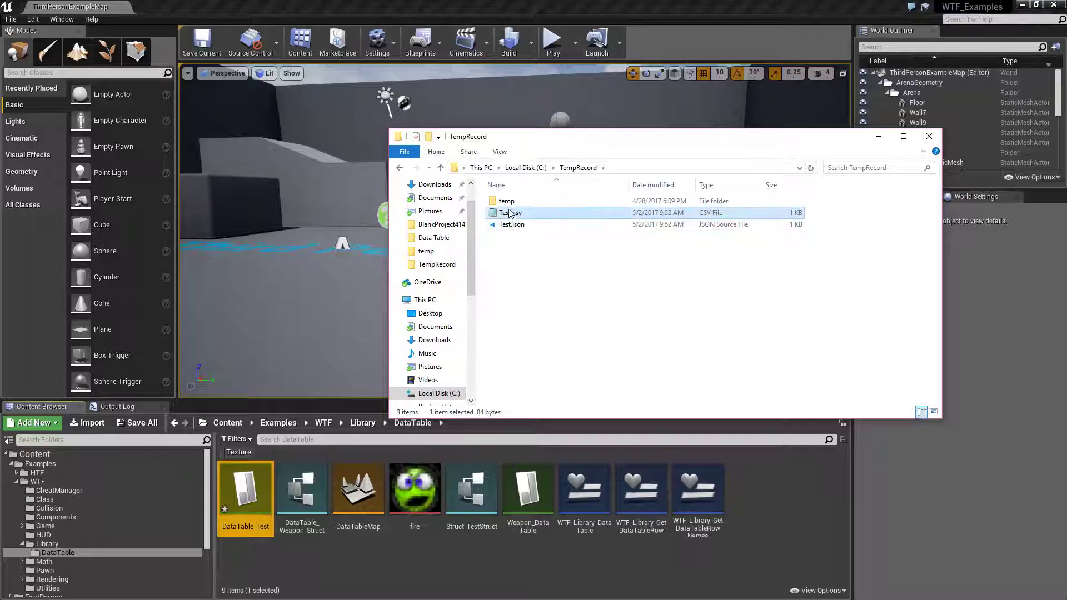
Open the exported Test.csv in Notepad and examine its header and row data.
click(521, 214)
click(510, 226)
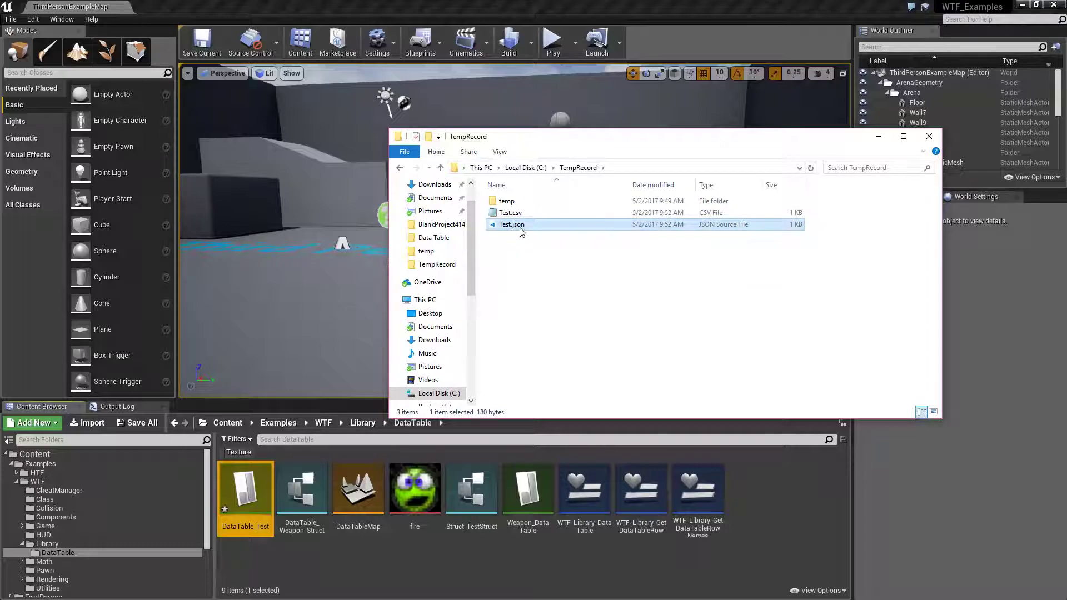
double_click(508, 213)
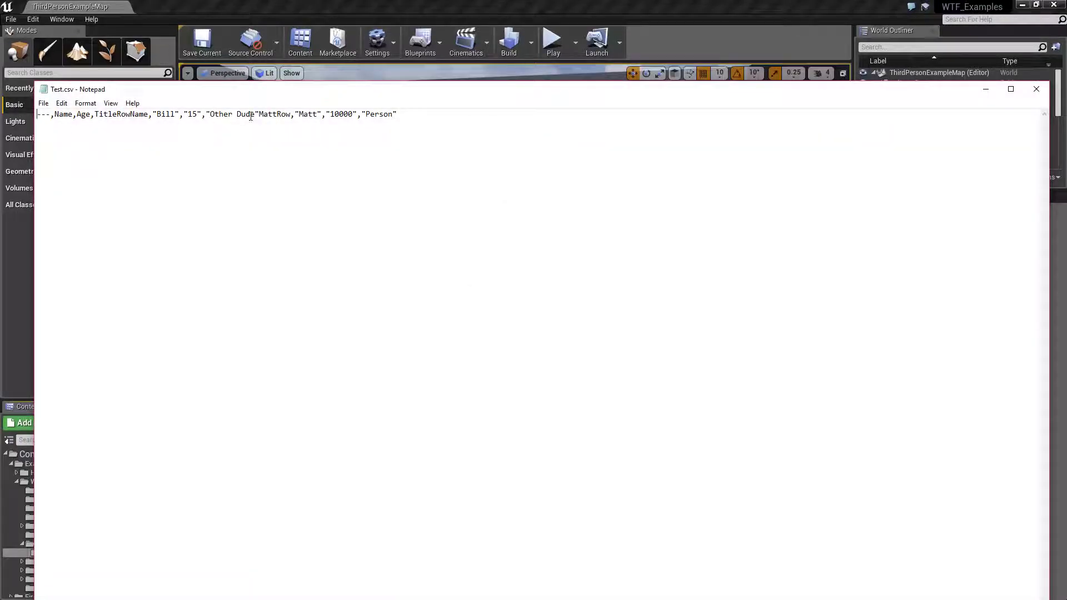
drag(383, 114, 37, 114)
click(74, 138)
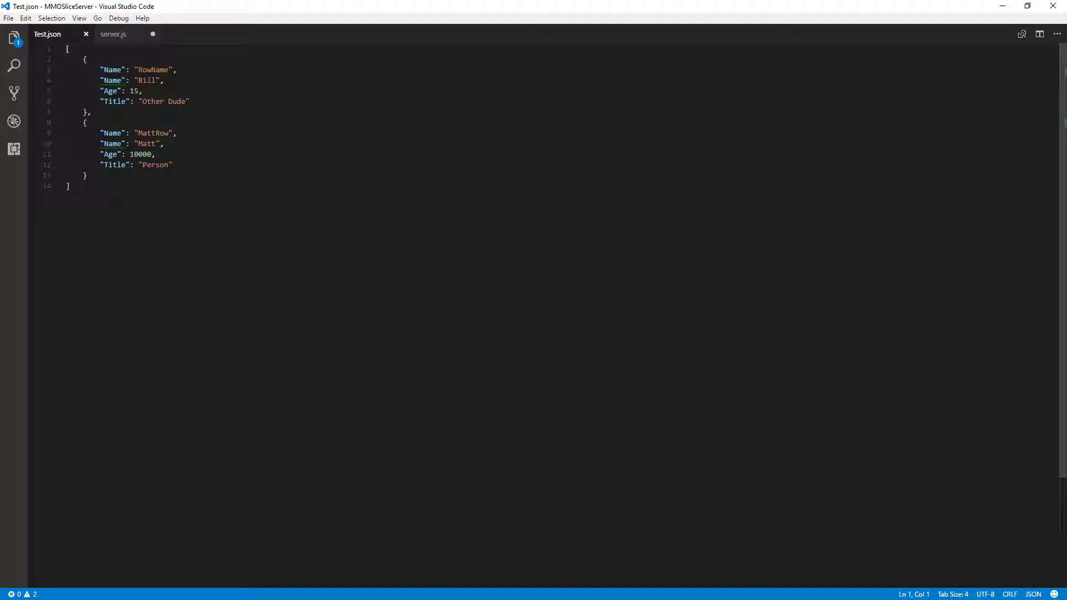
Examine how Test.json encloses each data table row as a separate object inside the array.
drag(91, 112, 63, 65)
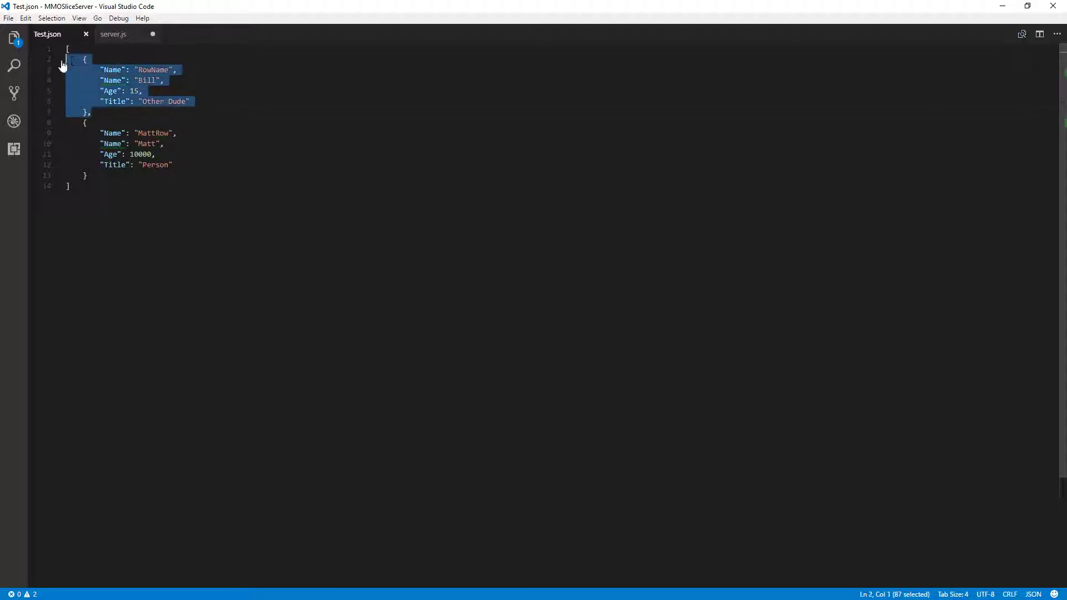
click(104, 111)
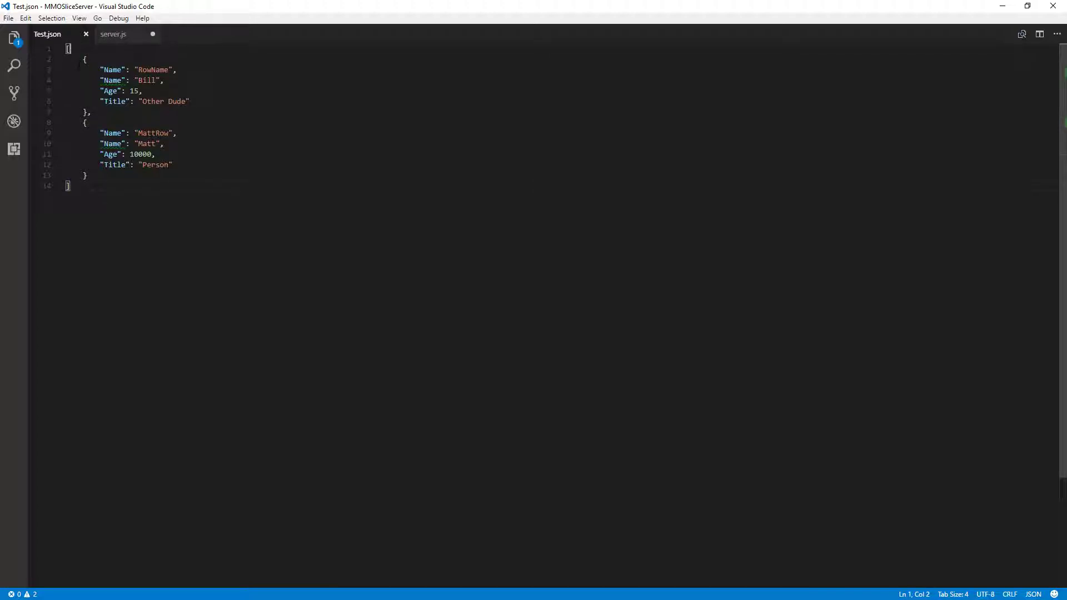
drag(83, 59, 87, 174)
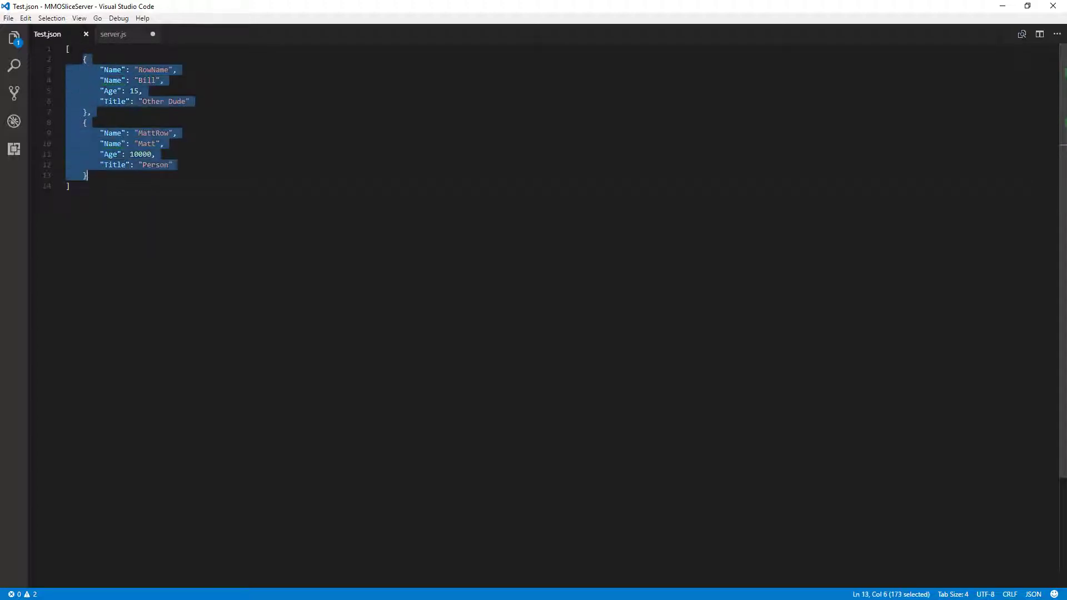
click(131, 95)
drag(90, 112, 80, 64)
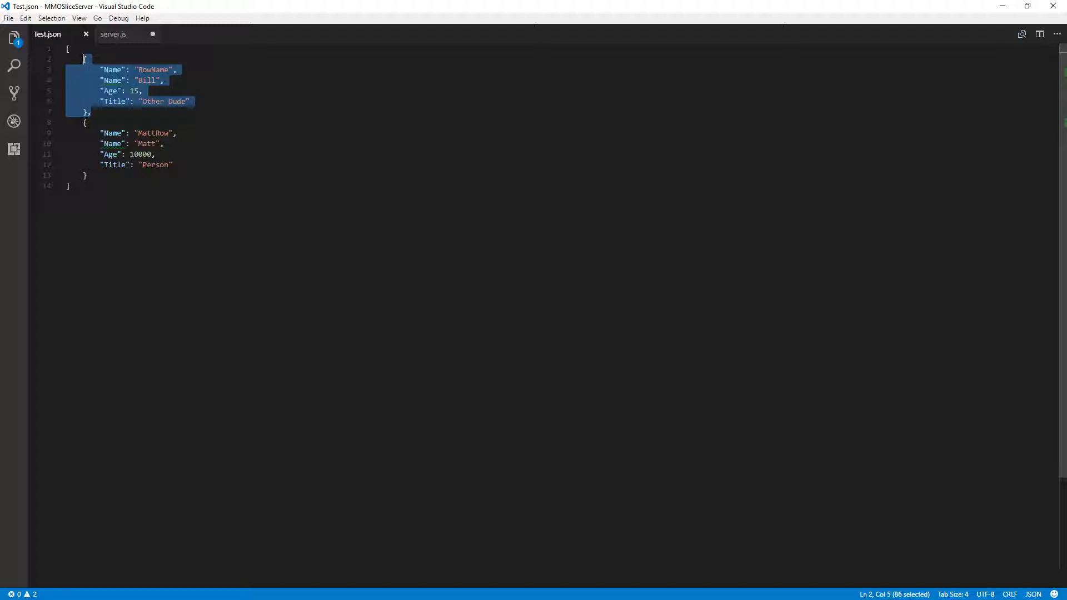
drag(89, 175, 84, 122)
click(87, 123)
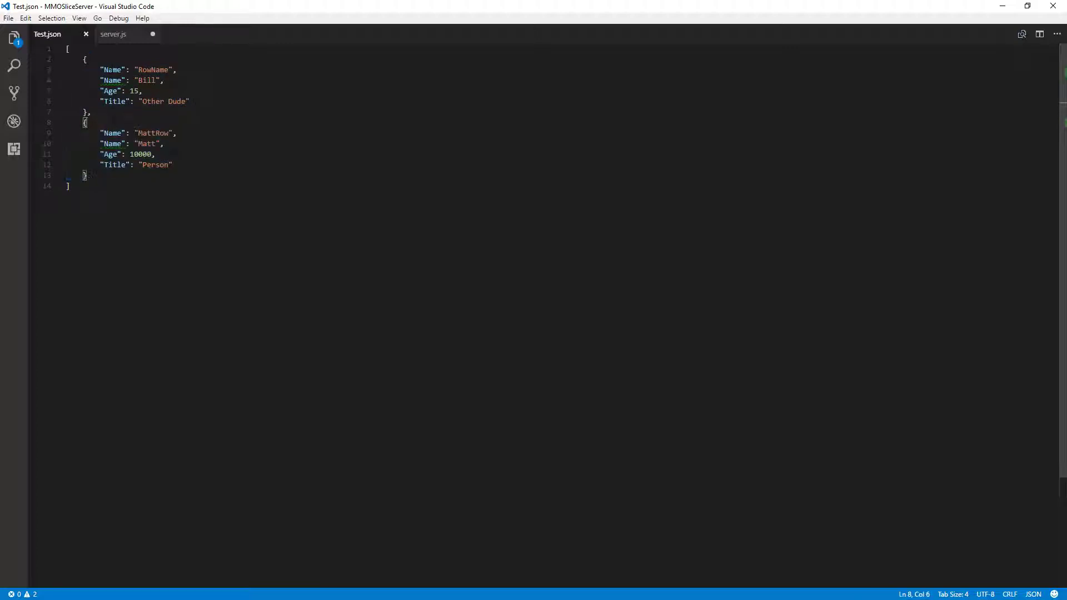
Examine the keys and values of the first object in Test.json, from the row name to Title.
click(113, 69)
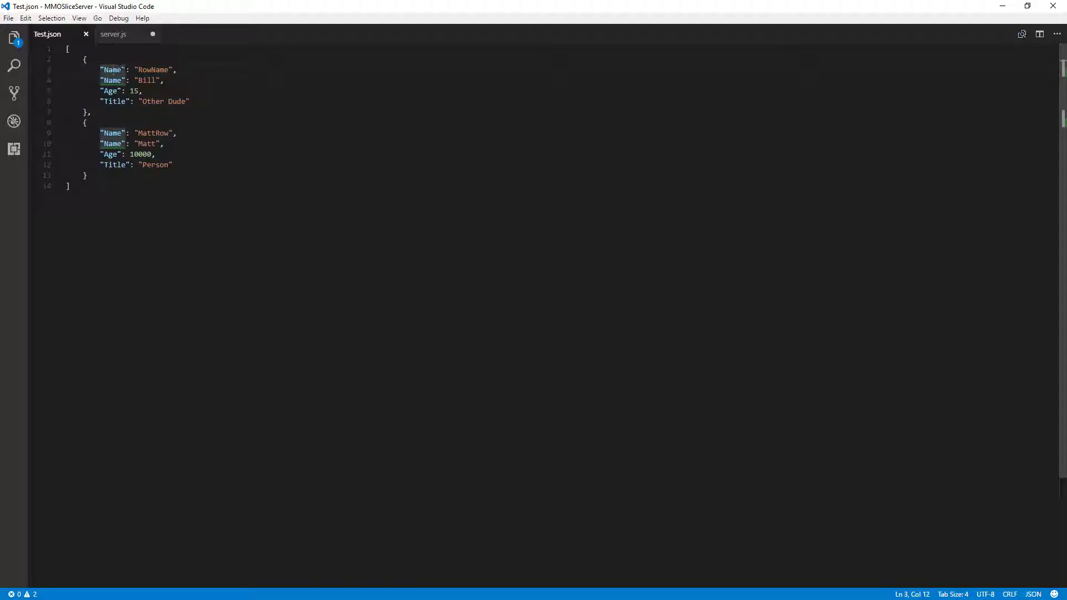
click(147, 69)
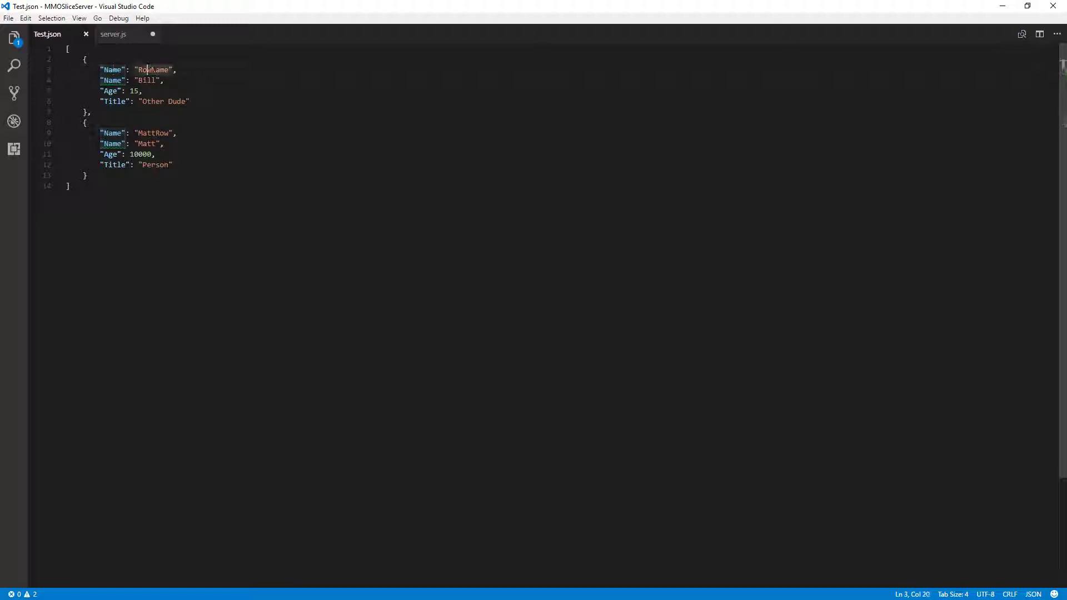
click(113, 80)
click(146, 80)
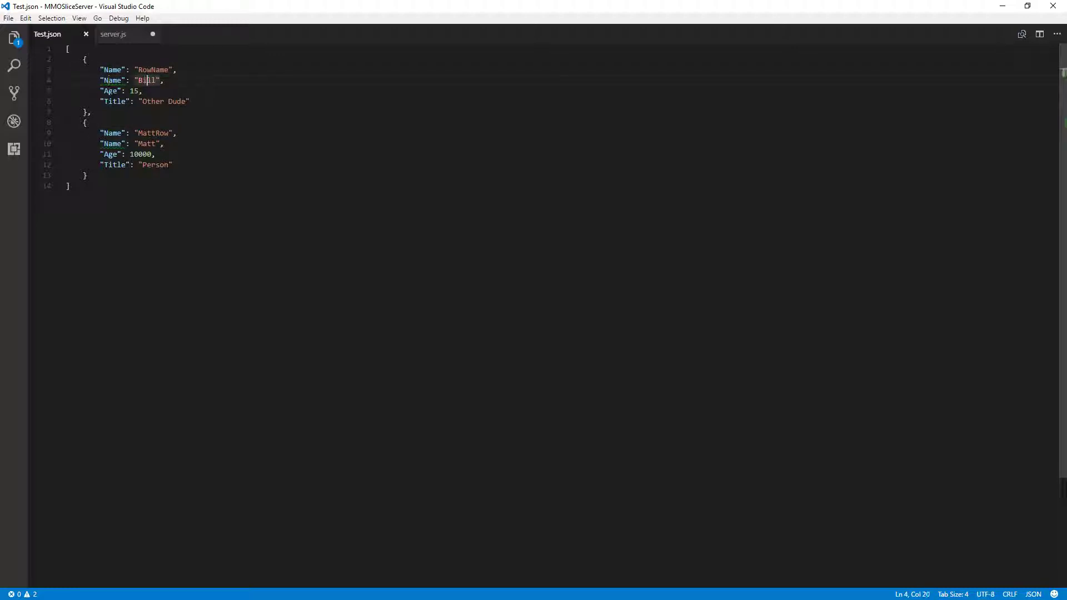
click(111, 90)
click(113, 101)
click(157, 101)
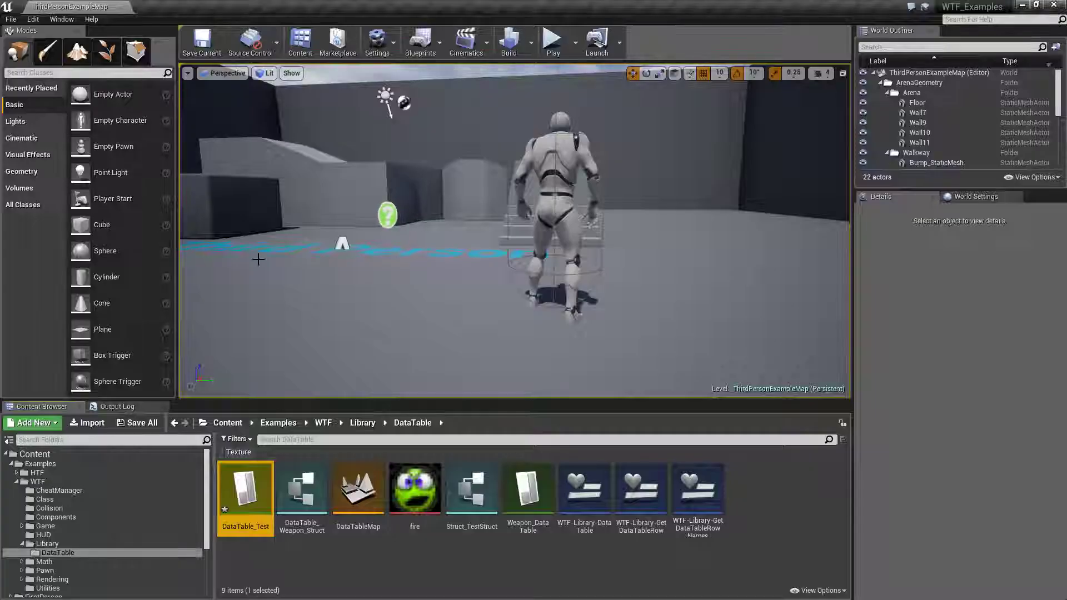
Reopen DataTable_Test in Unreal Editor to check its column headers, then return to Test.json in Visual Studio Code.
double_click(245, 489)
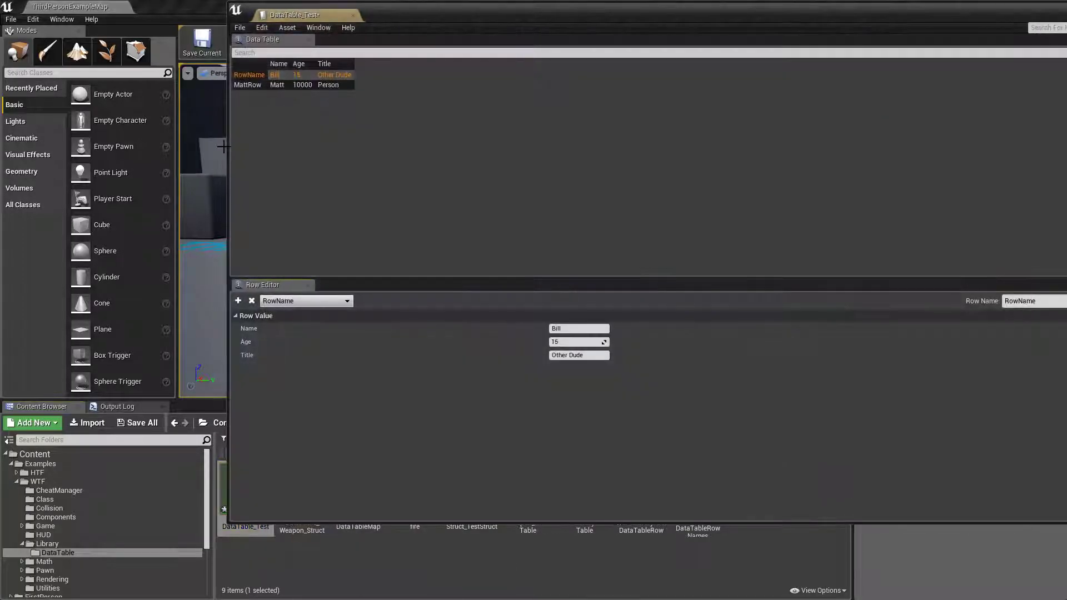
click(277, 65)
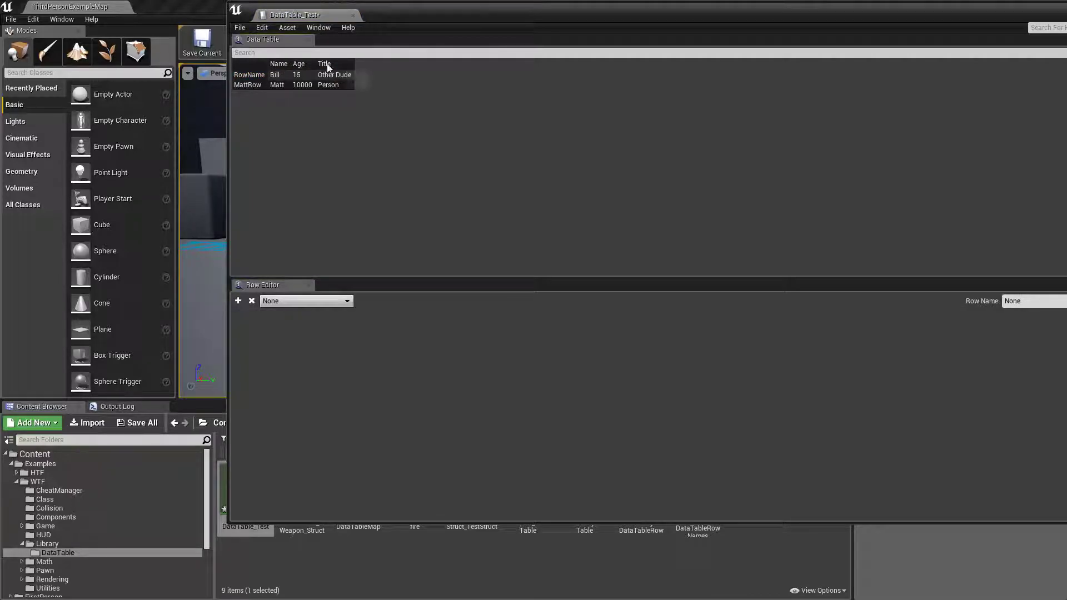
key(alt+Tab)
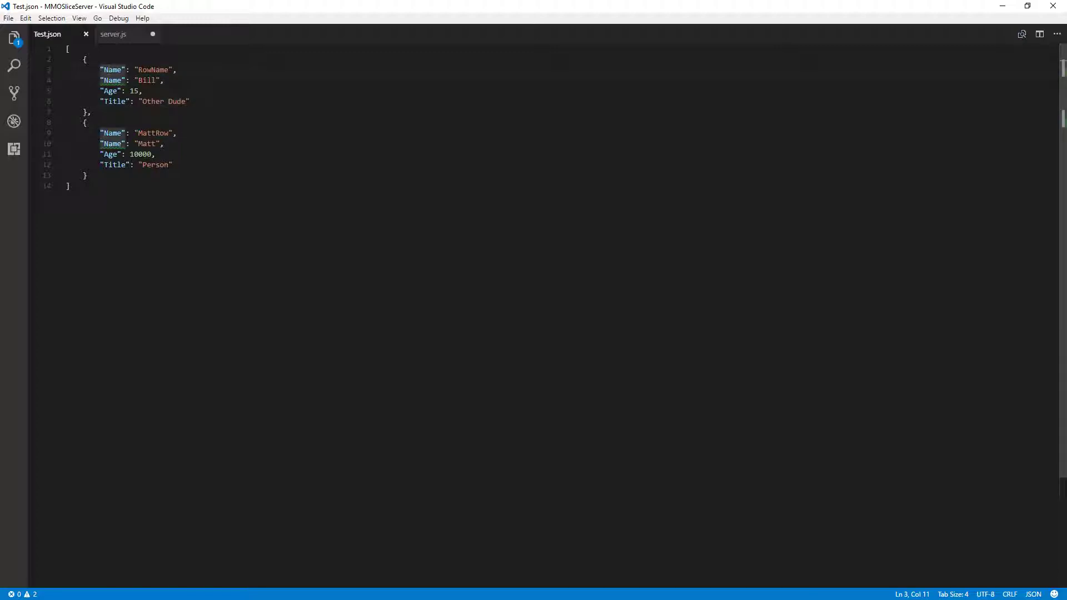
Compare the row-name entry with the structure's Name, Age and Title fields in both objects of Test.json.
click(156, 69)
click(108, 80)
click(113, 90)
drag(100, 80, 190, 101)
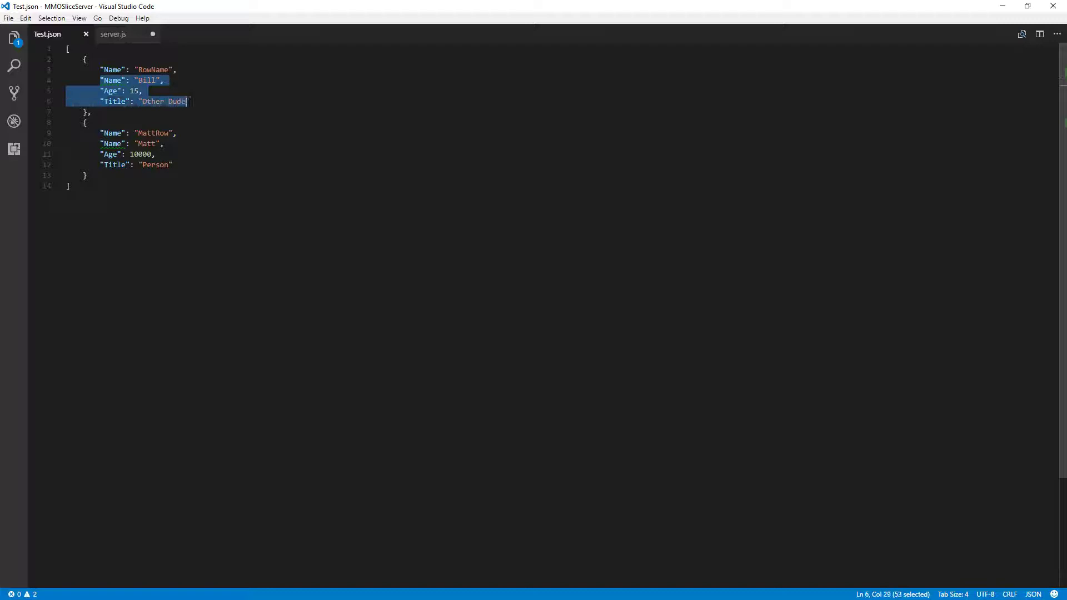
click(104, 123)
drag(100, 144, 173, 164)
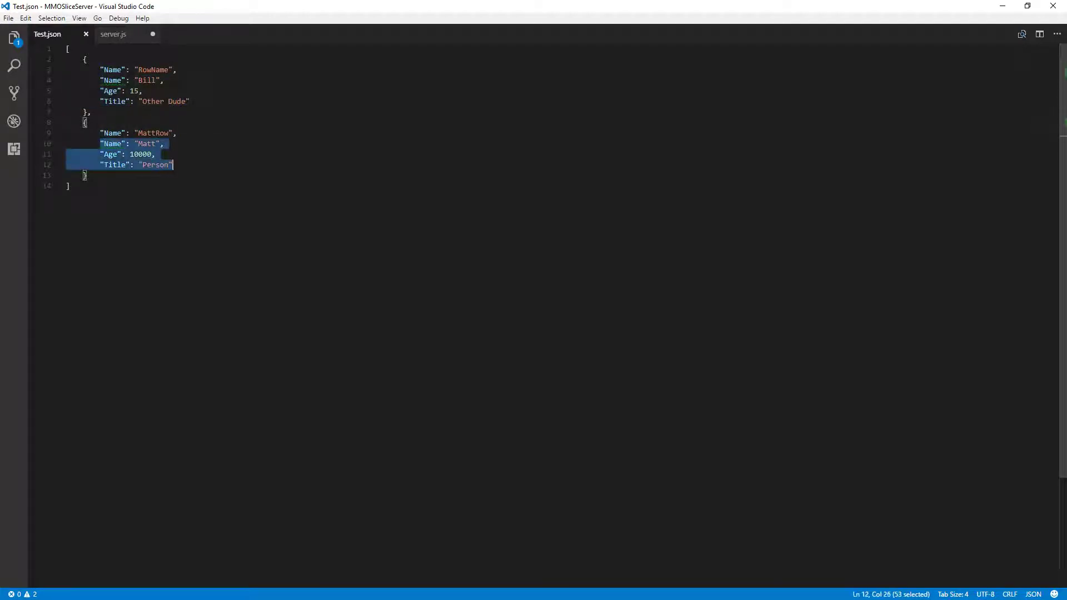
click(173, 165)
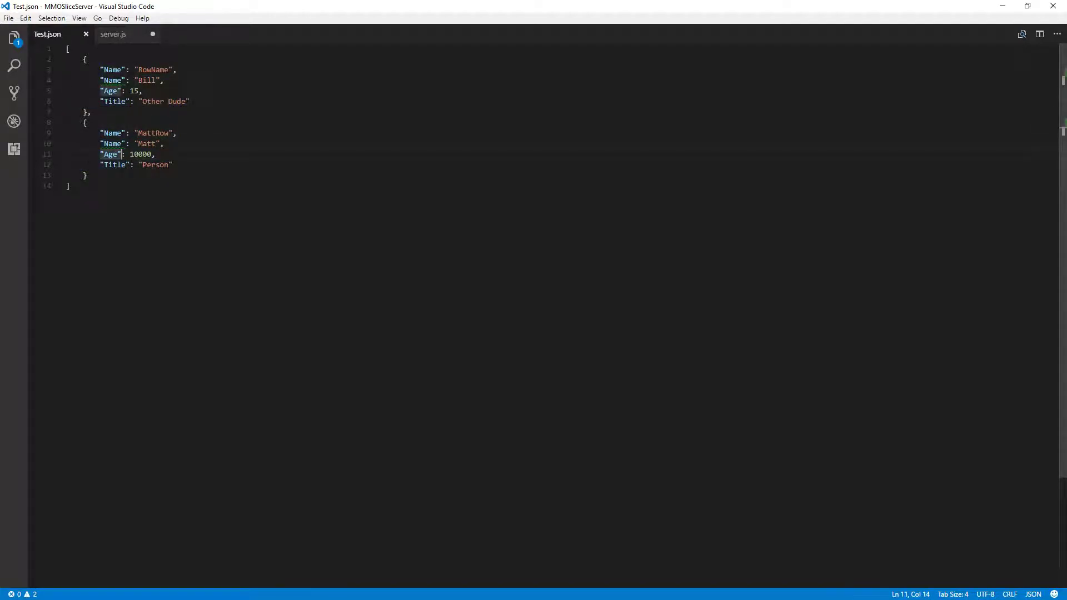
key(ctrl+End)
click(109, 132)
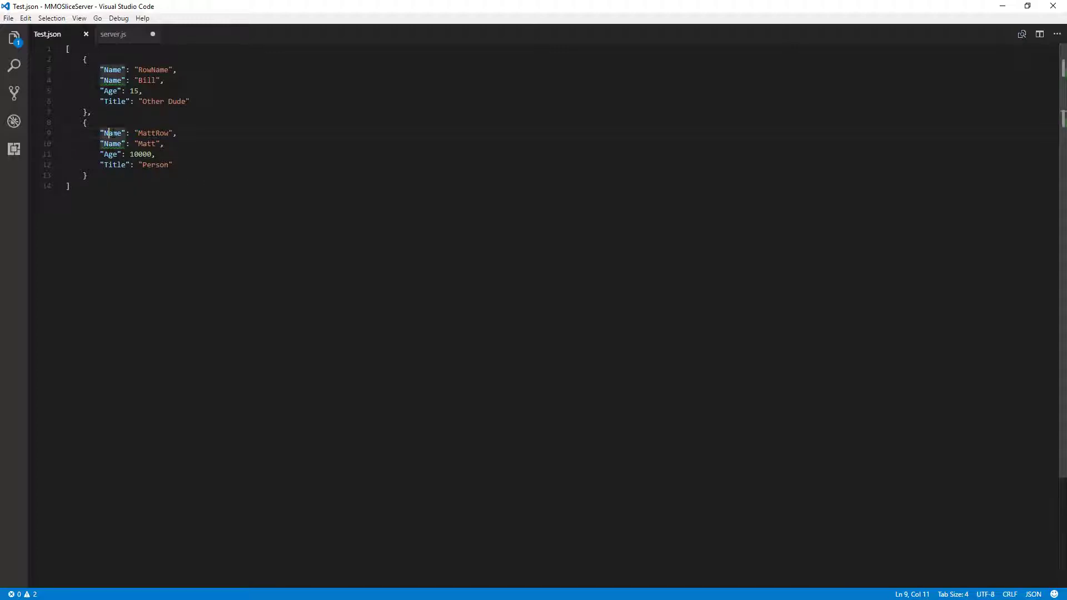
double_click(118, 133)
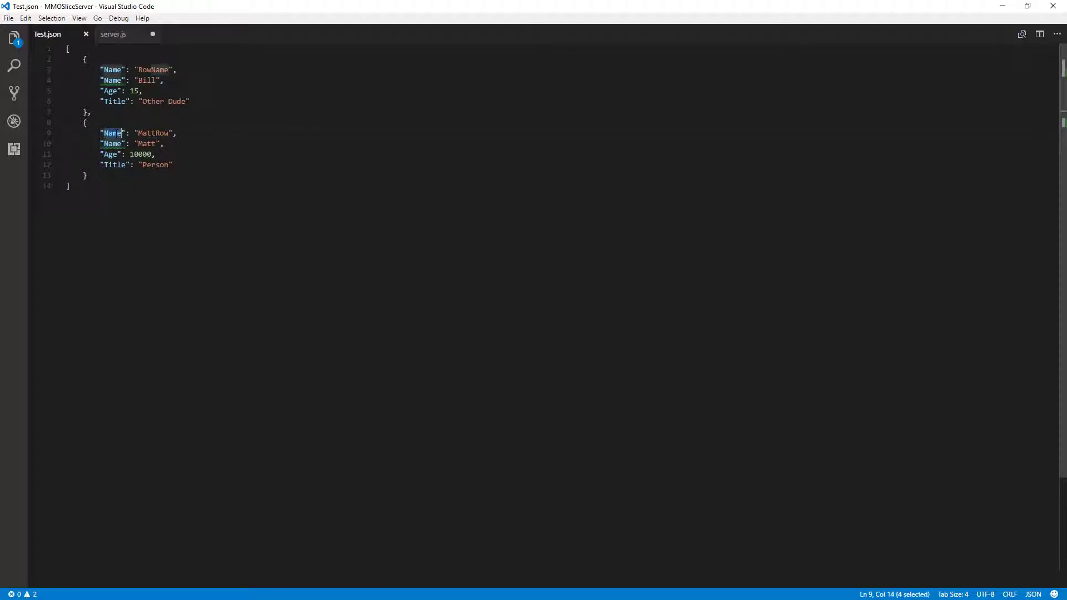
click(156, 133)
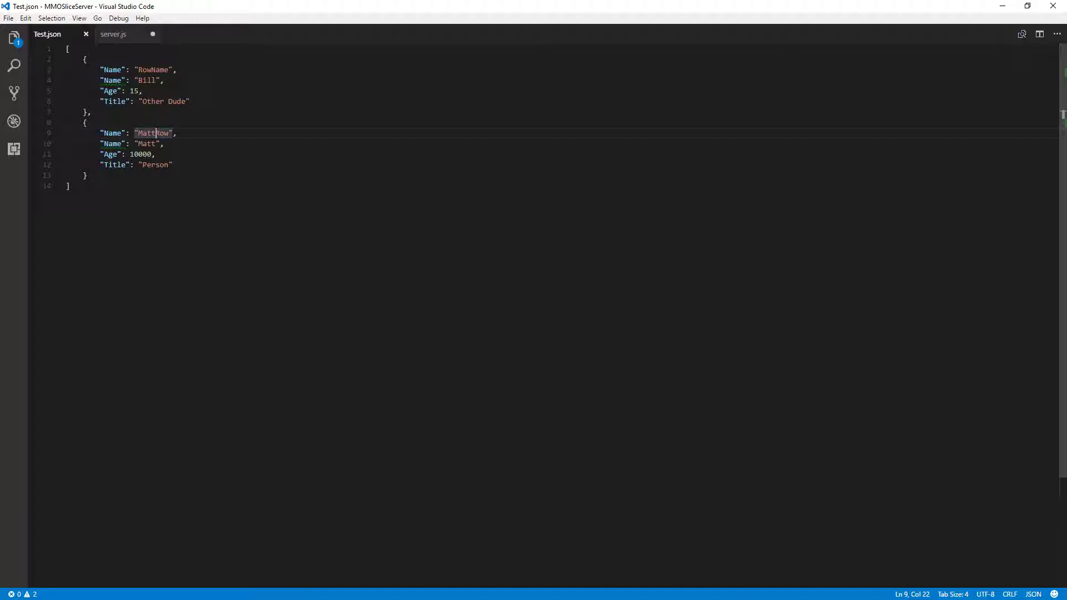
Switch to Unreal Editor, close the DataTable_Test window and reimport the table from Test.json in the TempRecord folder.
click(1002, 6)
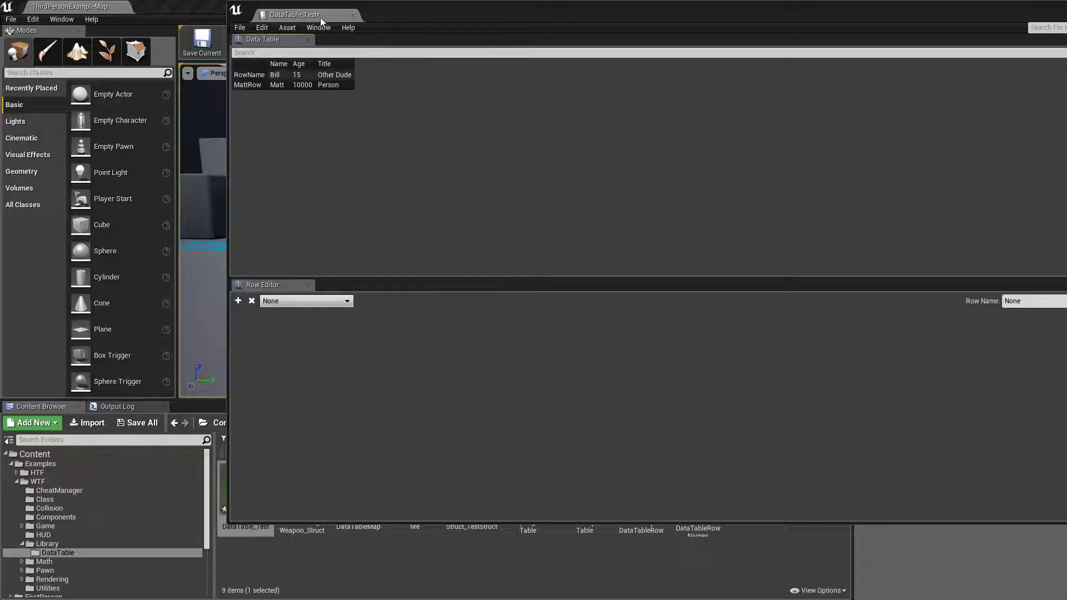
drag(320, 17, 192, 31)
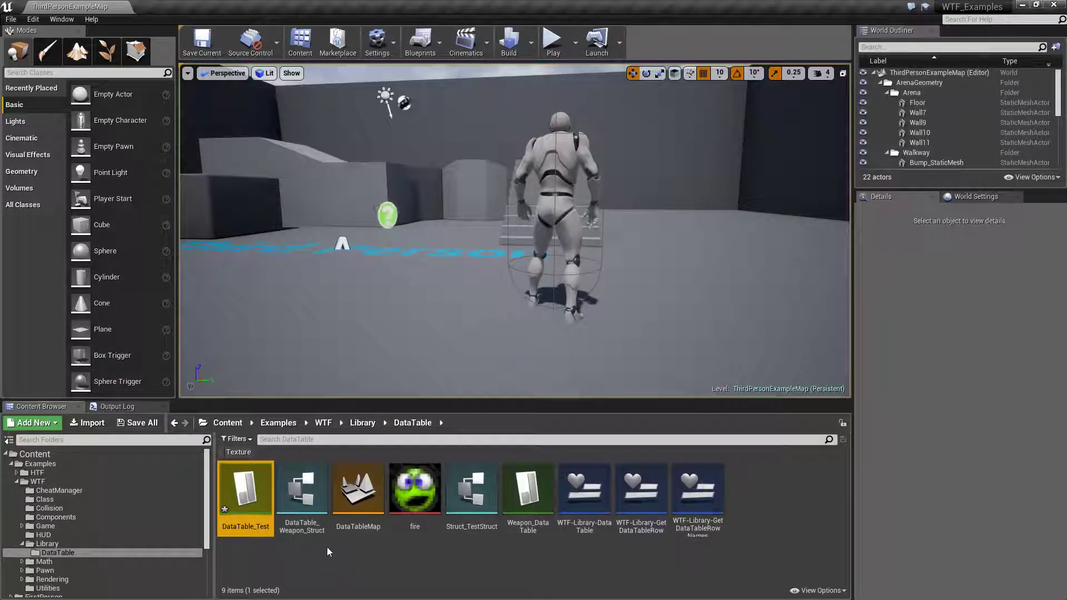
right_click(251, 479)
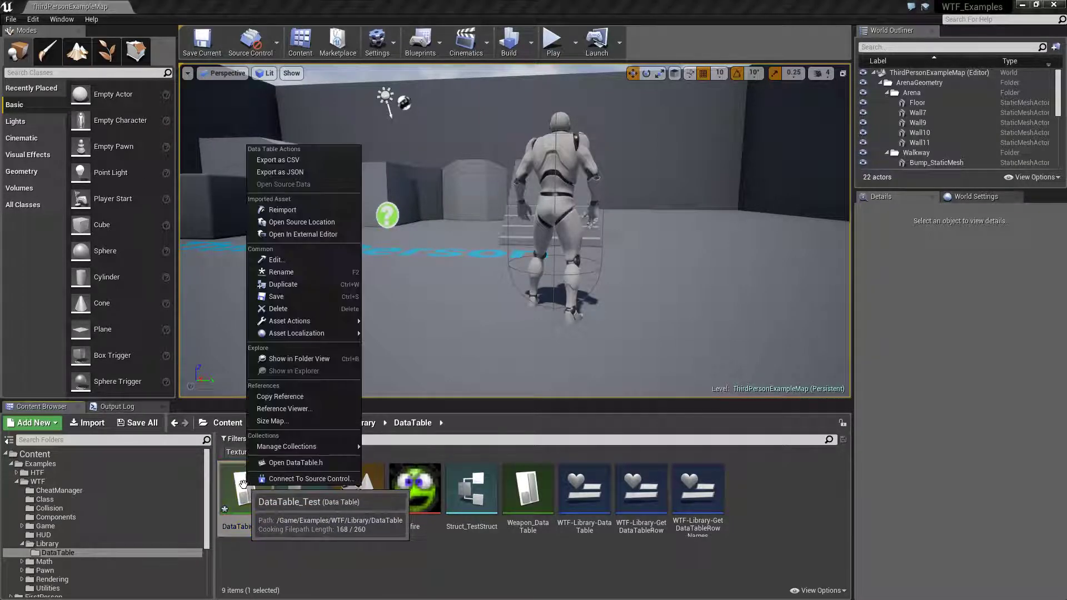
click(296, 211)
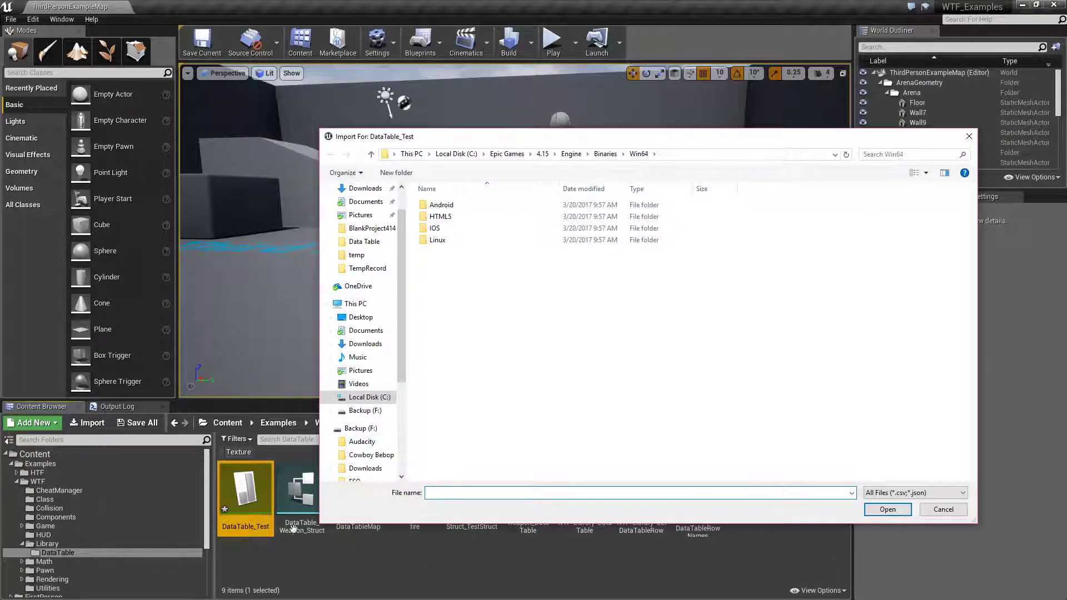
click(367, 269)
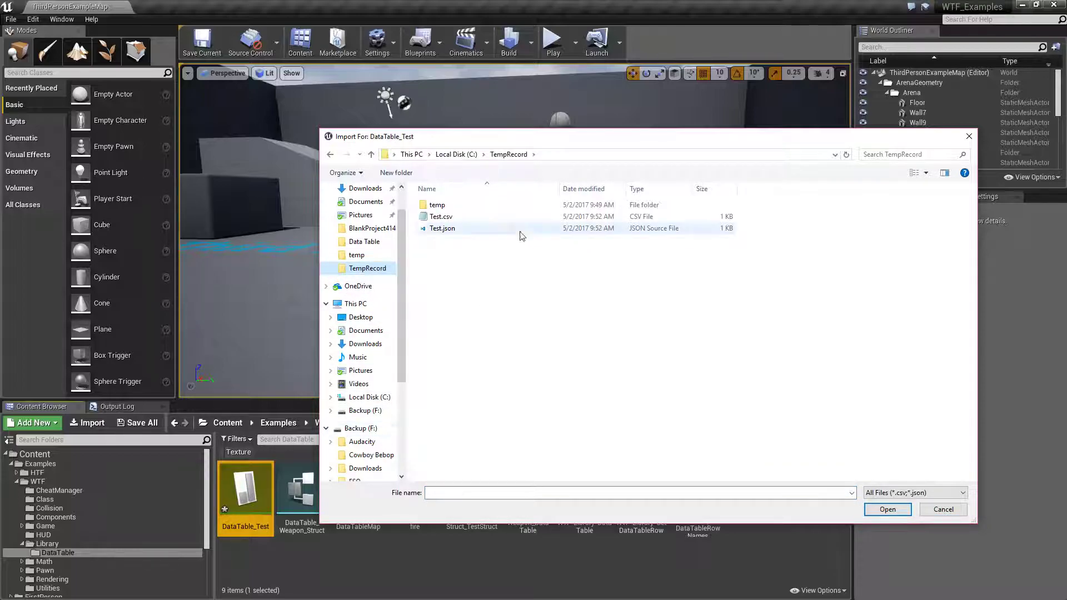
click(442, 217)
click(446, 226)
click(443, 217)
double_click(436, 228)
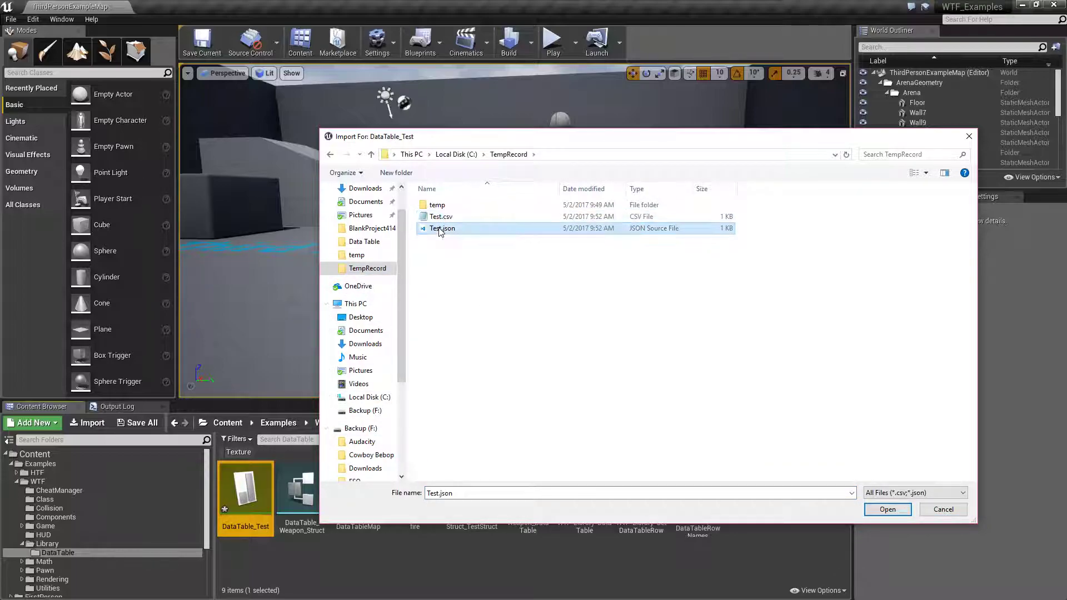
Reimport DataTable_Test from its linked source file and open the table to check its row names.
mouse_move(232, 496)
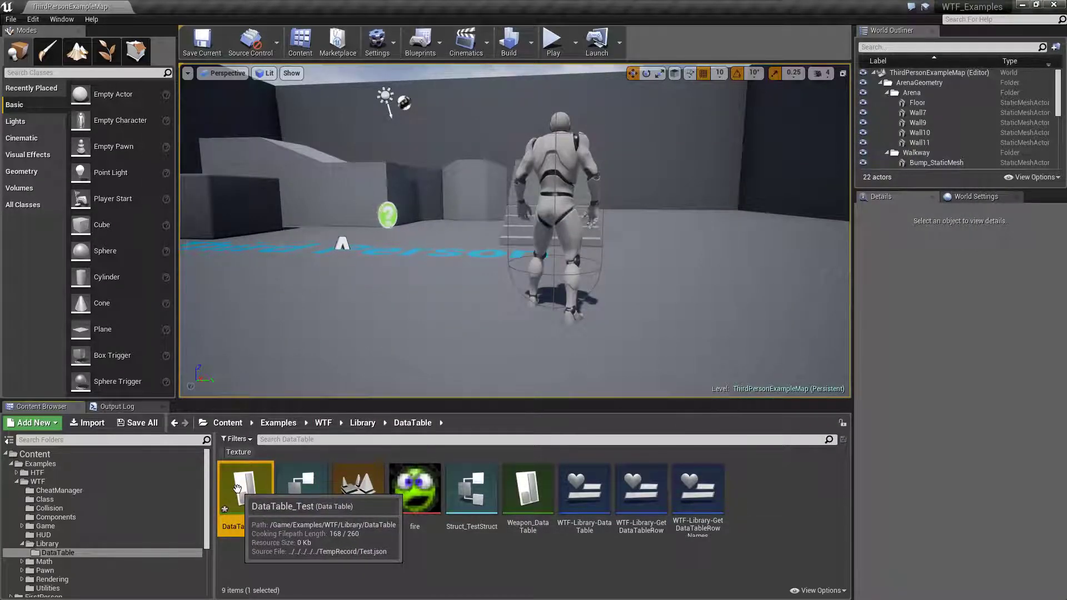
right_click(237, 488)
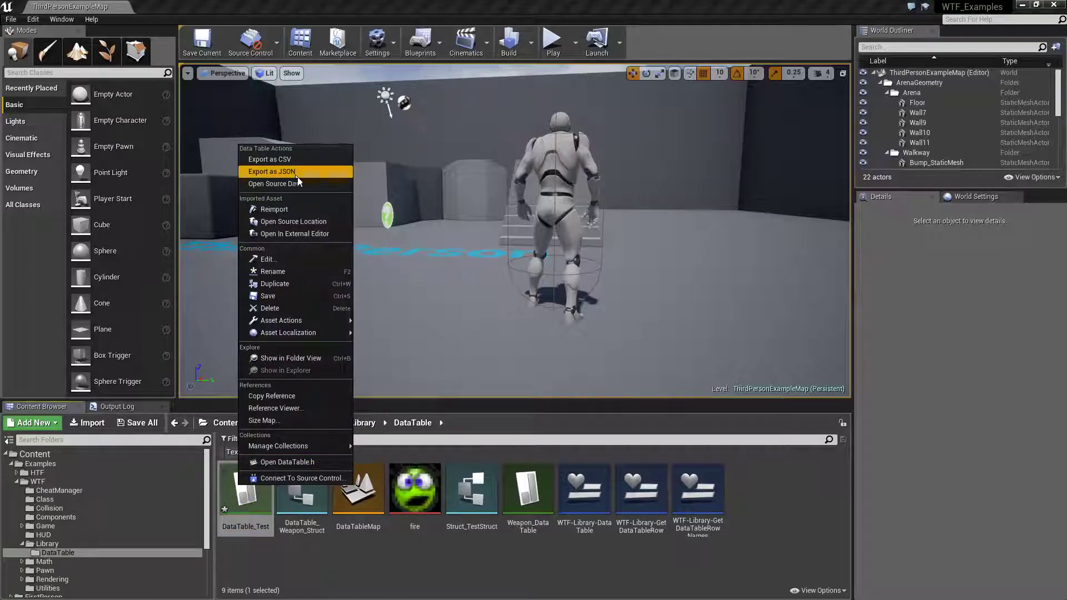
click(288, 206)
double_click(270, 516)
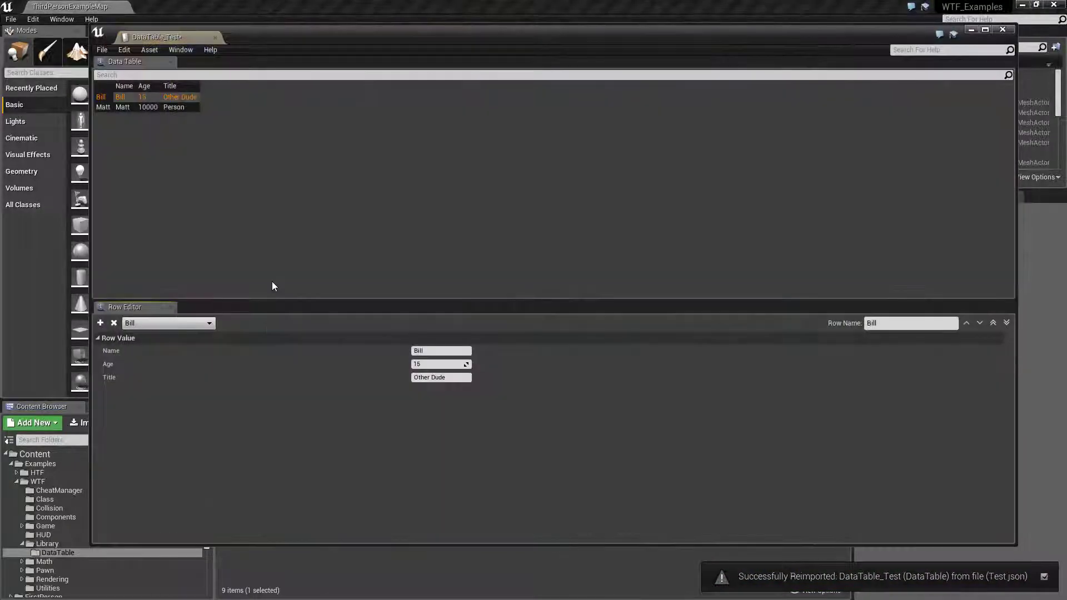
click(215, 37)
Open the source data of DataTable_Test from the Content Browser, view Test.csv in Notepad and close it.
right_click(248, 497)
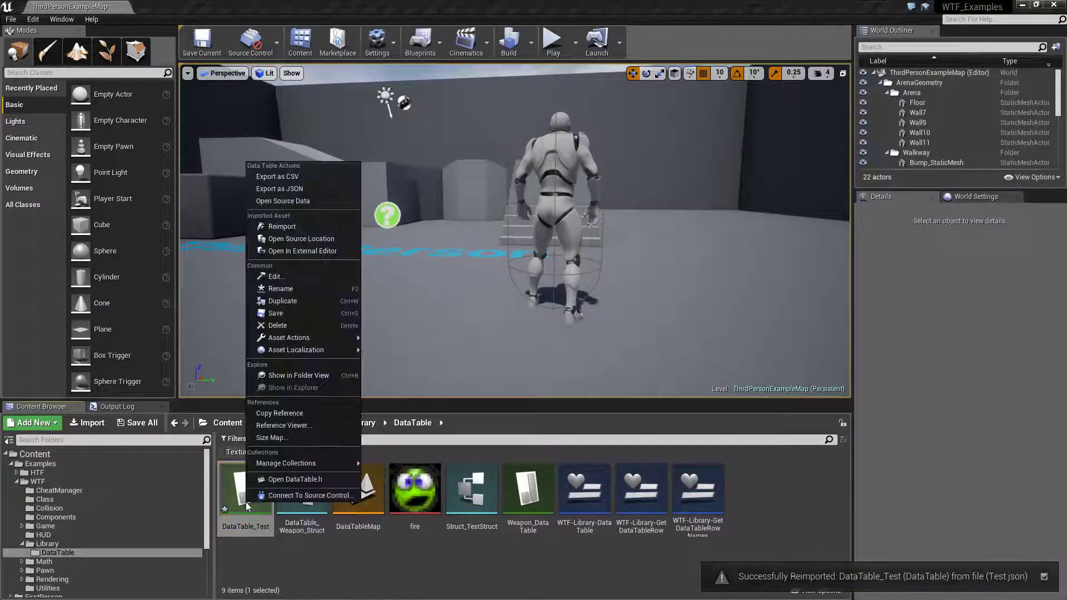
click(284, 200)
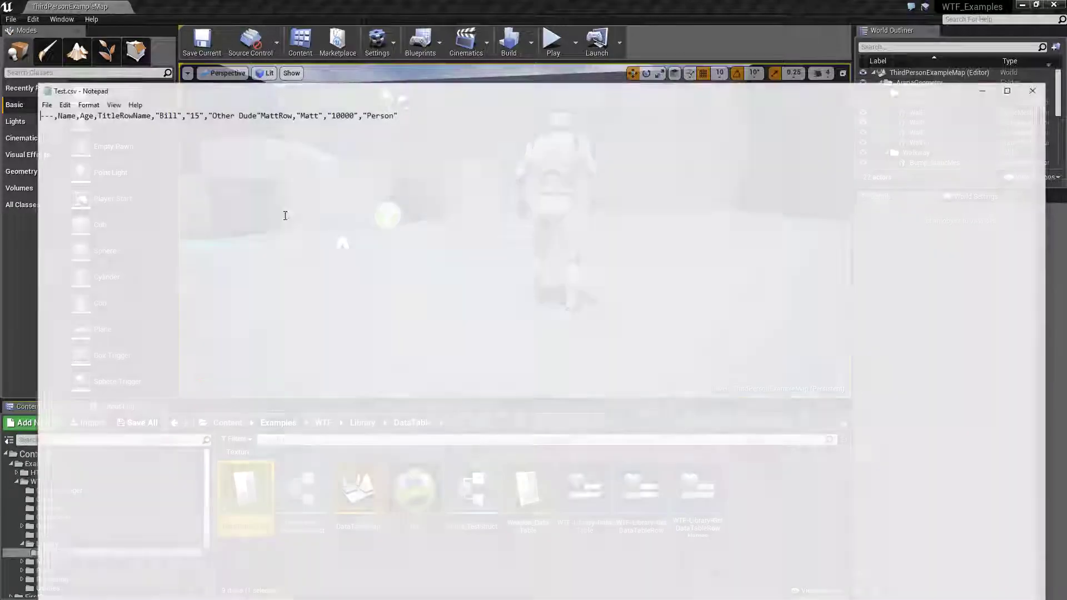
click(1035, 89)
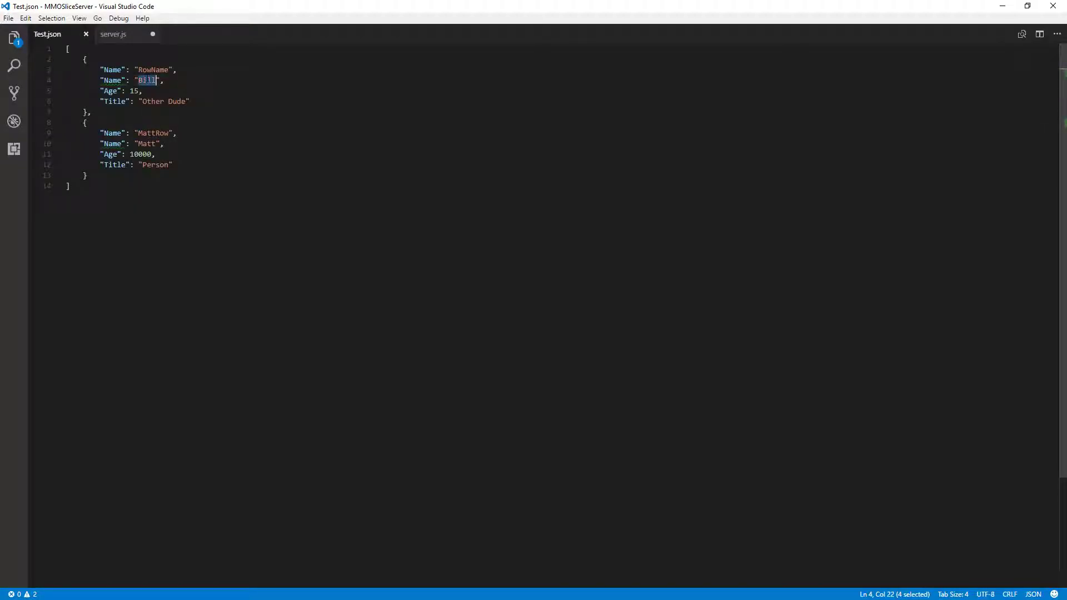
In Test.json, replace the first object's second Name value with a different first name, save the file and reimport DataTable_Test in Unreal Editor.
text(Derrick)
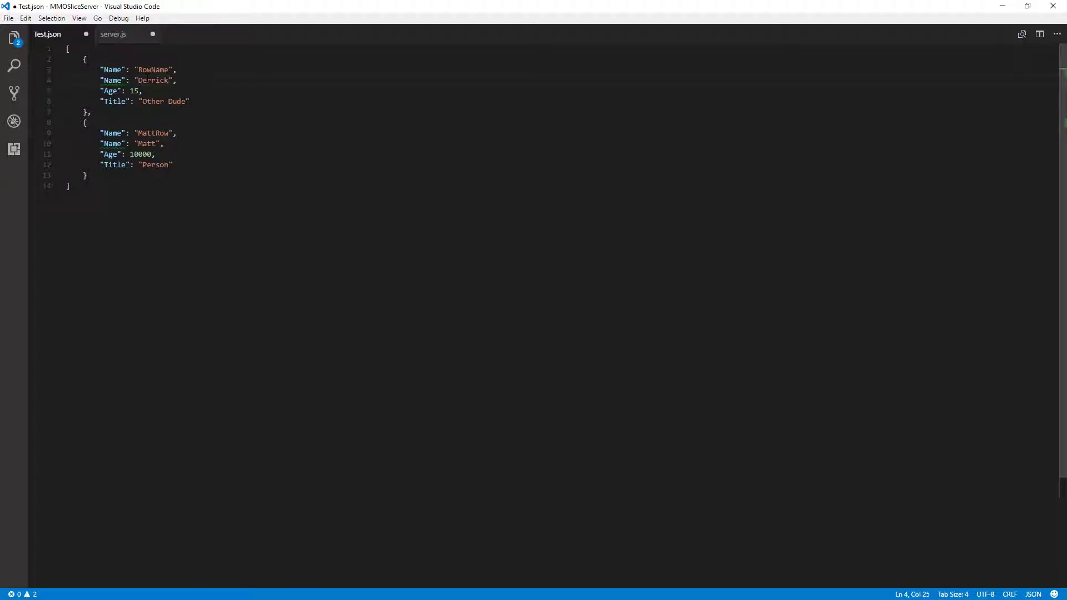
key(ctrl+s)
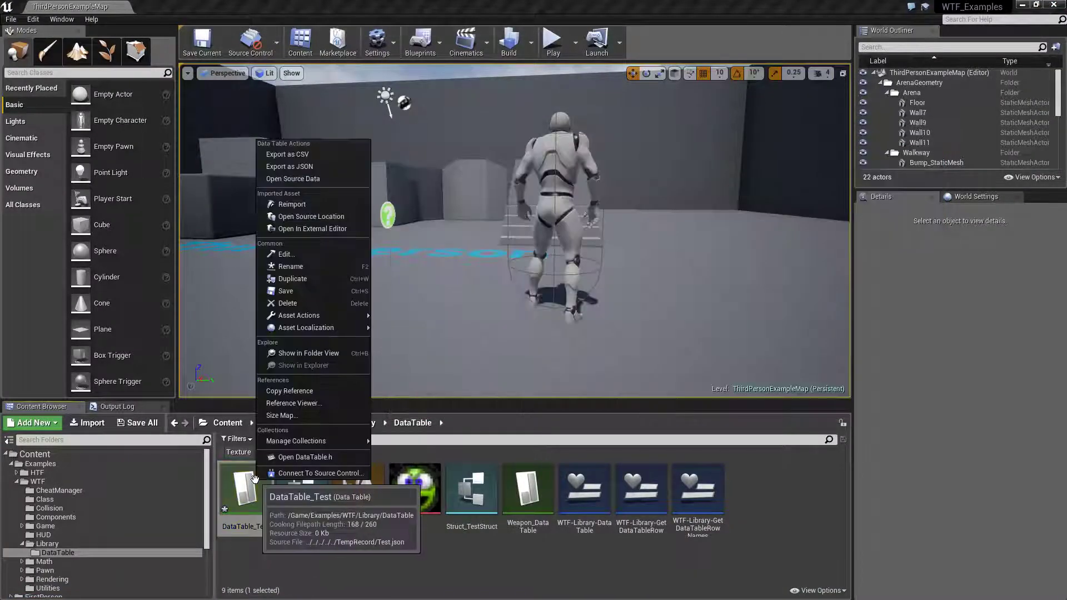
click(322, 204)
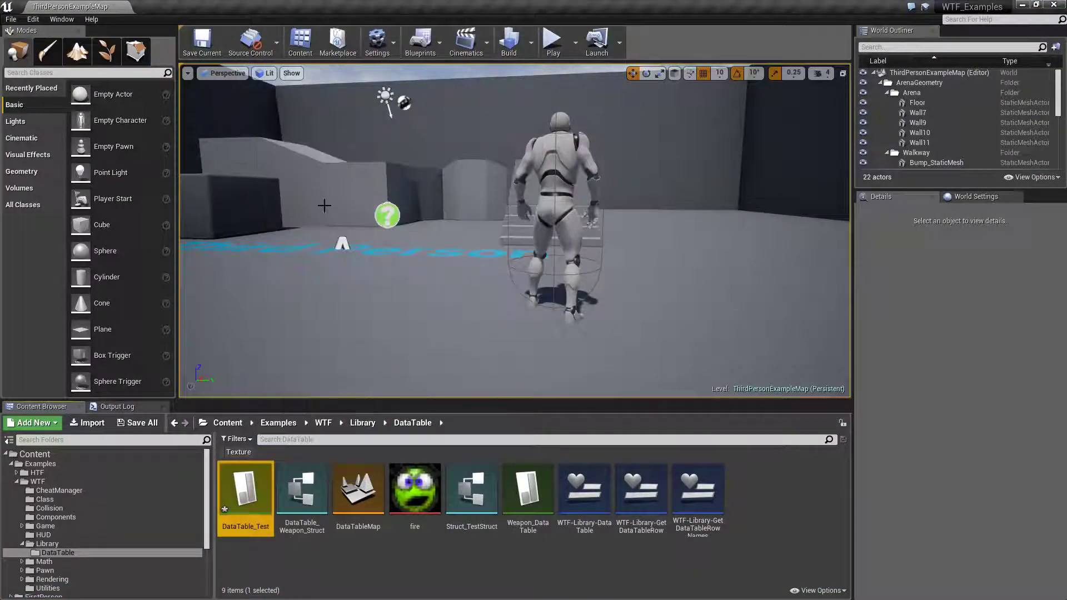
Open the reimported DataTable_Test and compare both row names with the values in the Name column.
double_click(242, 495)
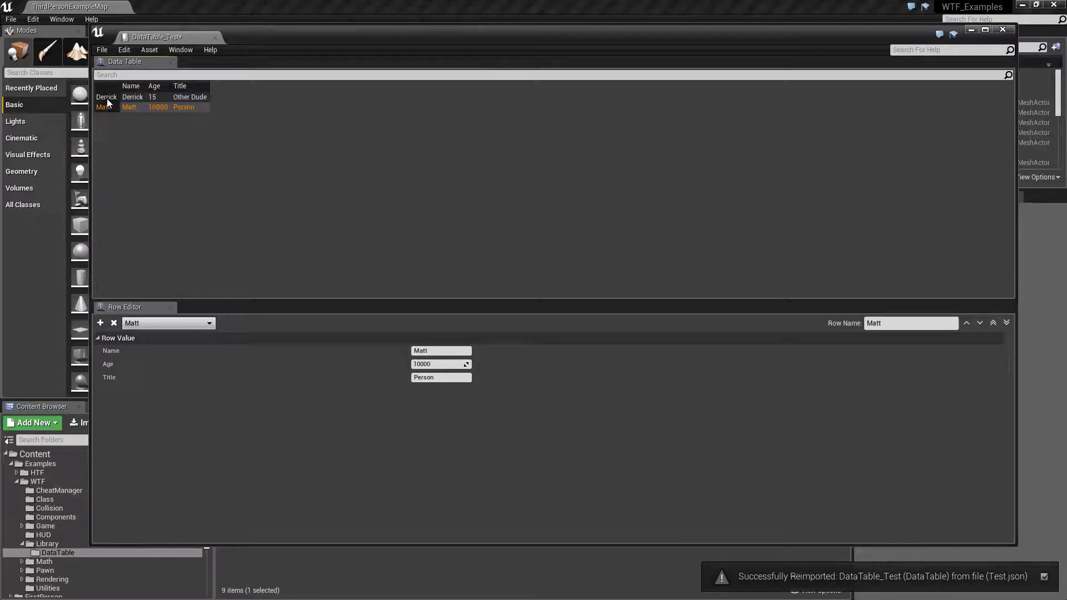
click(128, 99)
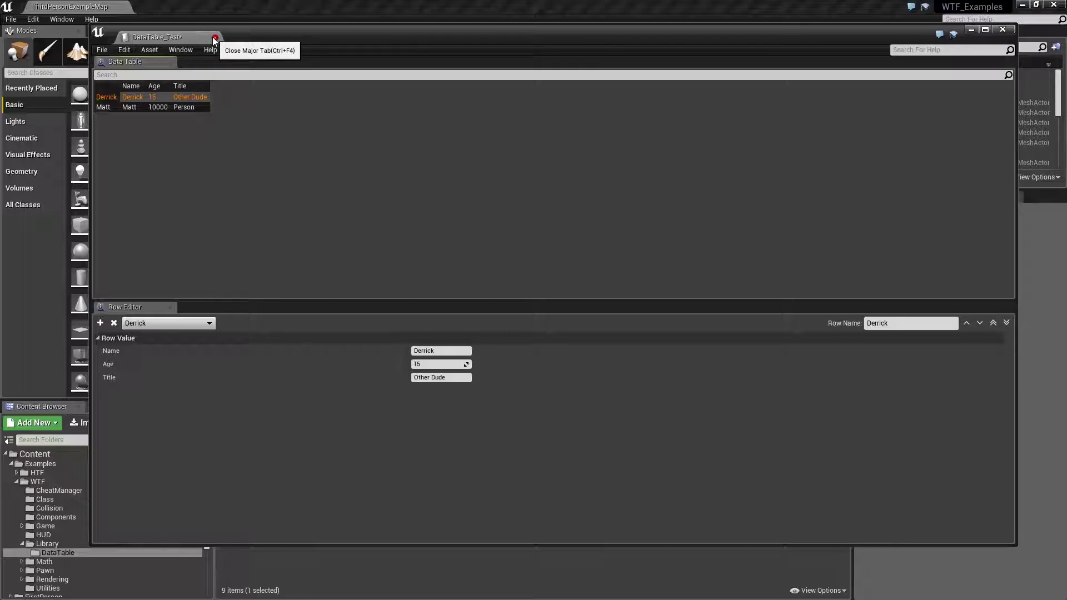
click(133, 107)
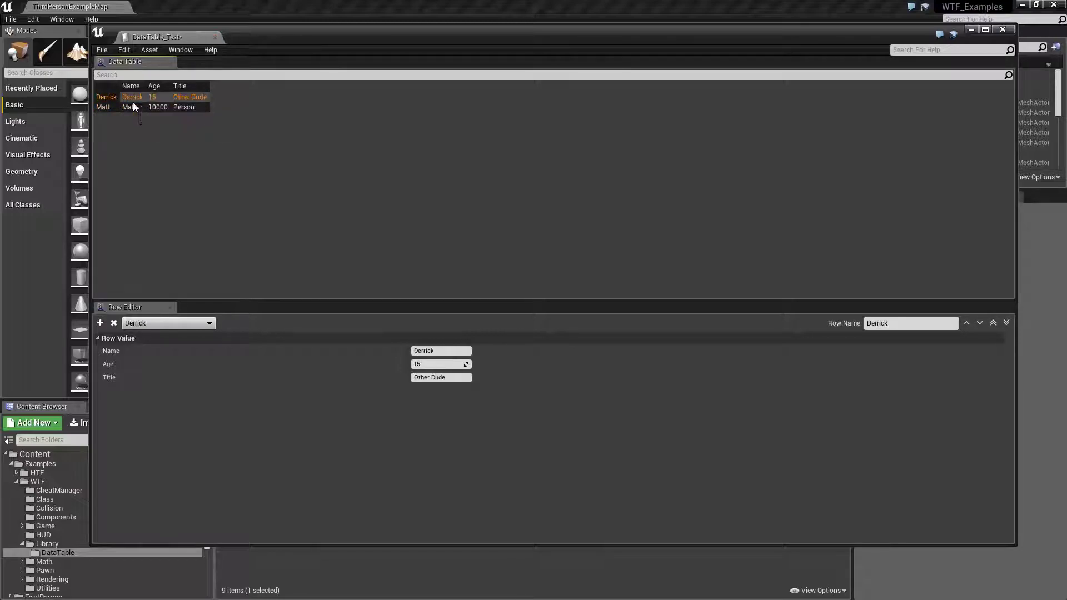
click(134, 88)
click(125, 106)
click(126, 98)
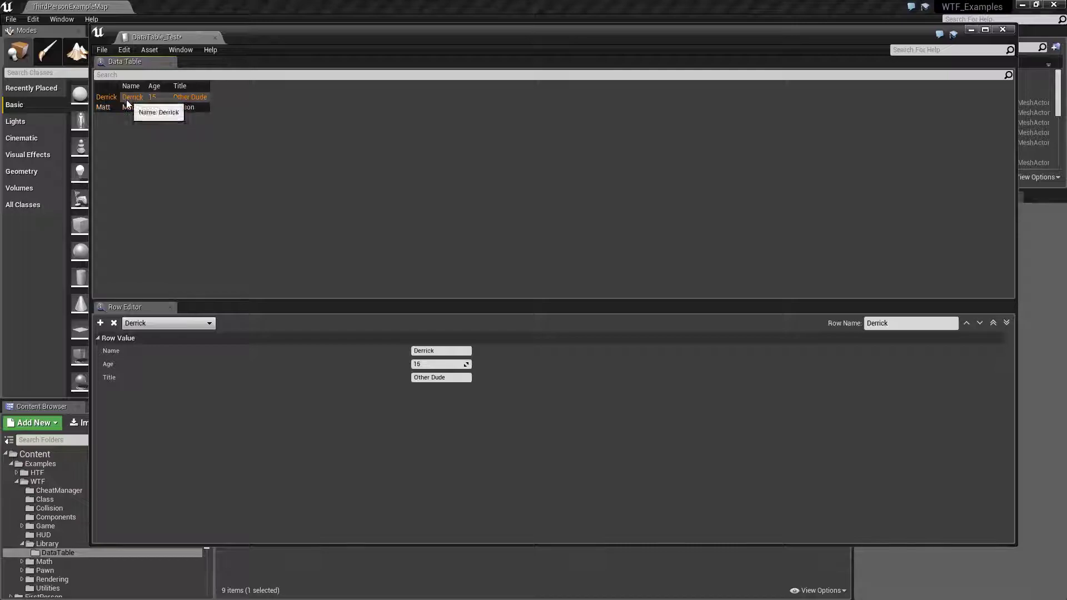
click(125, 107)
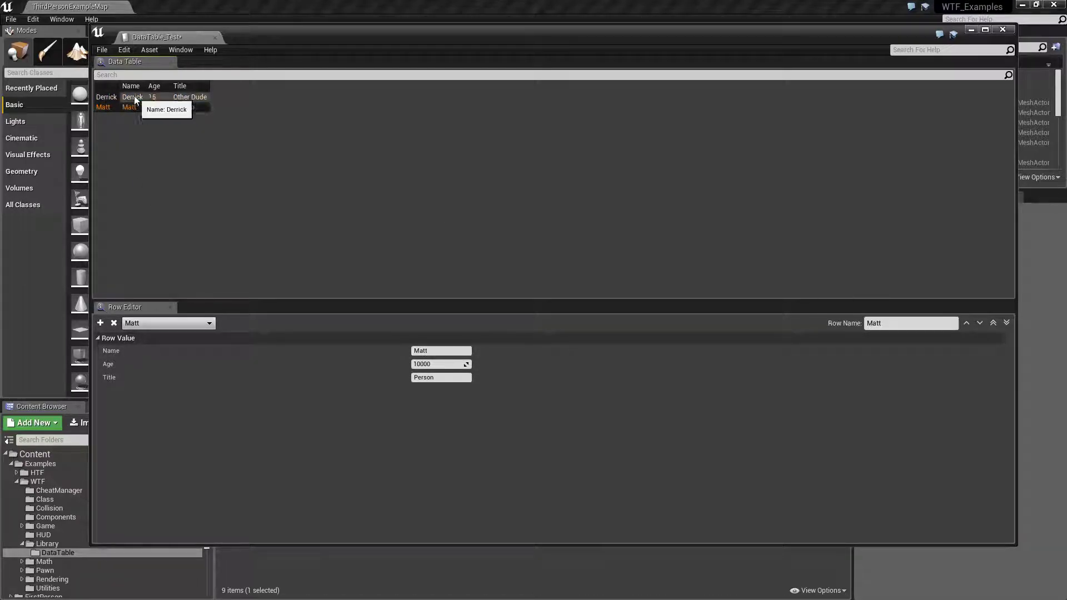
click(215, 37)
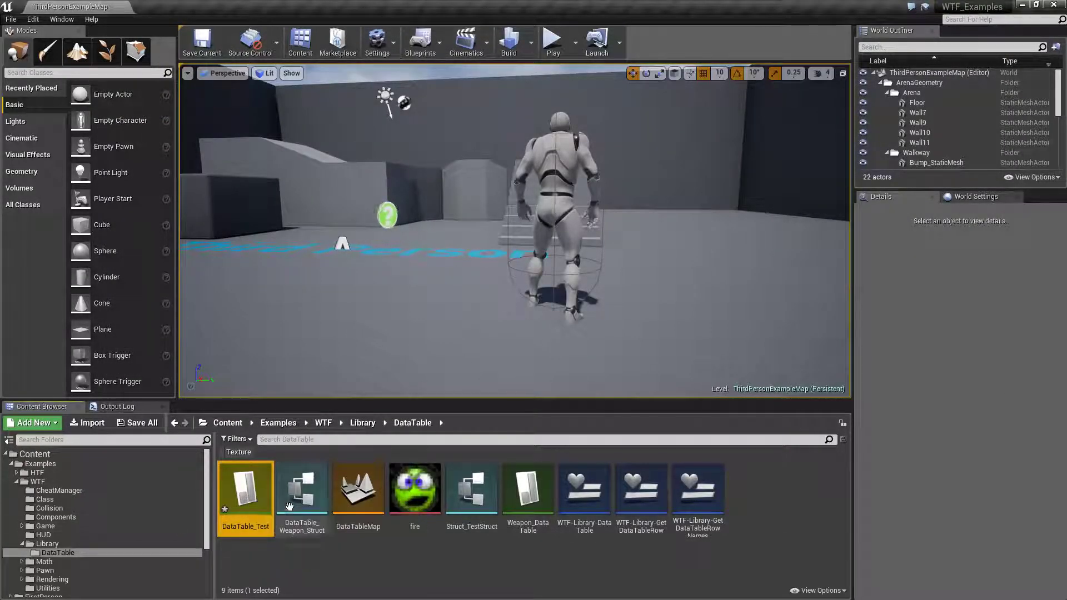
Open Test.json from the TempRecord folder and examine the duplicate Name keys and their values in both objects.
key(alt+Tab)
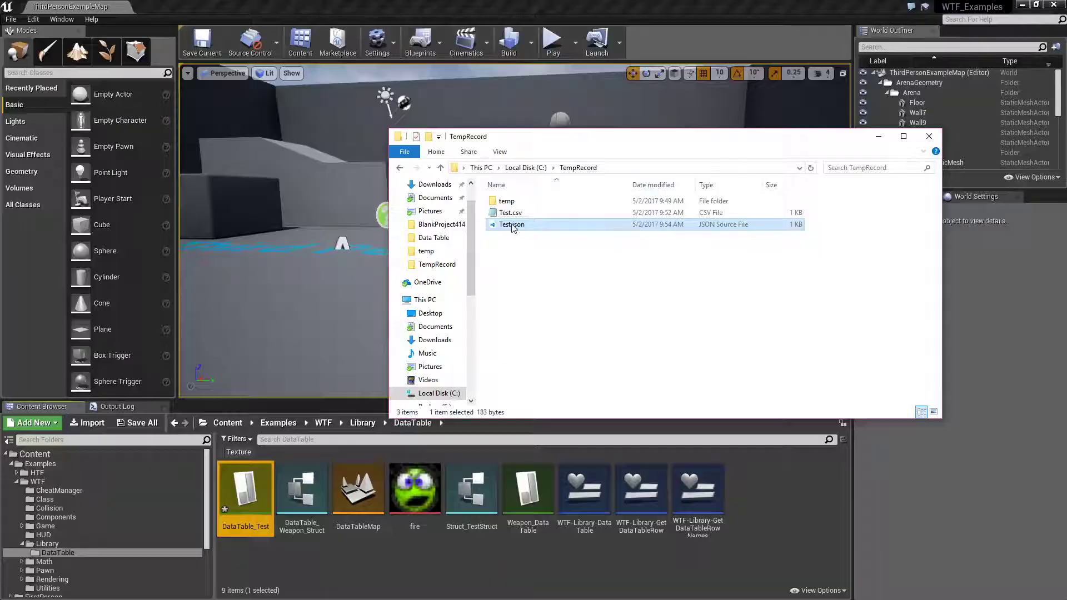
double_click(511, 224)
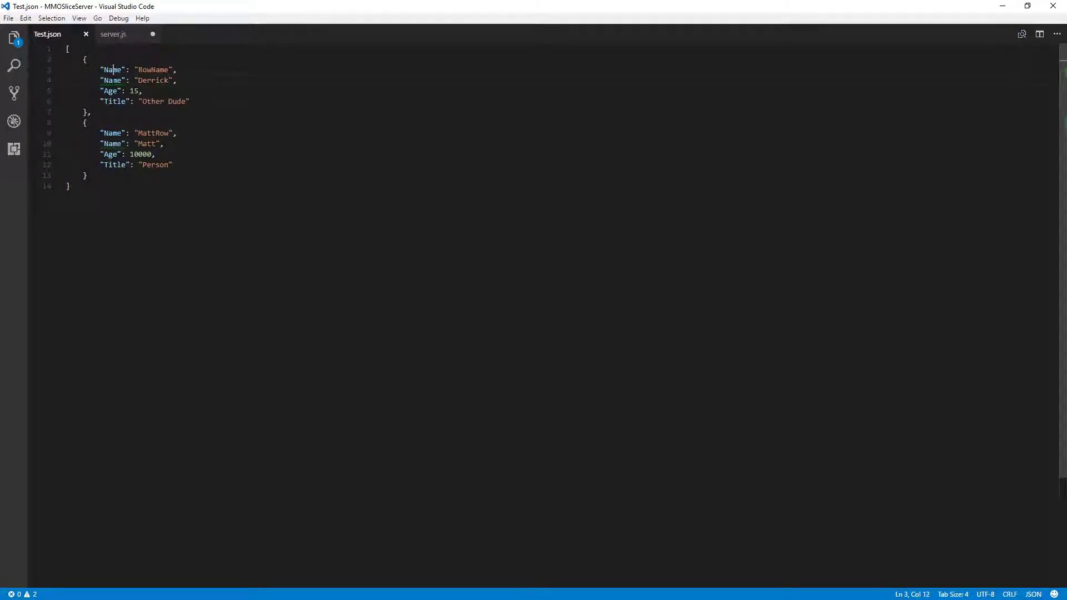
click(114, 143)
click(143, 144)
click(151, 143)
click(151, 133)
click(151, 70)
click(147, 143)
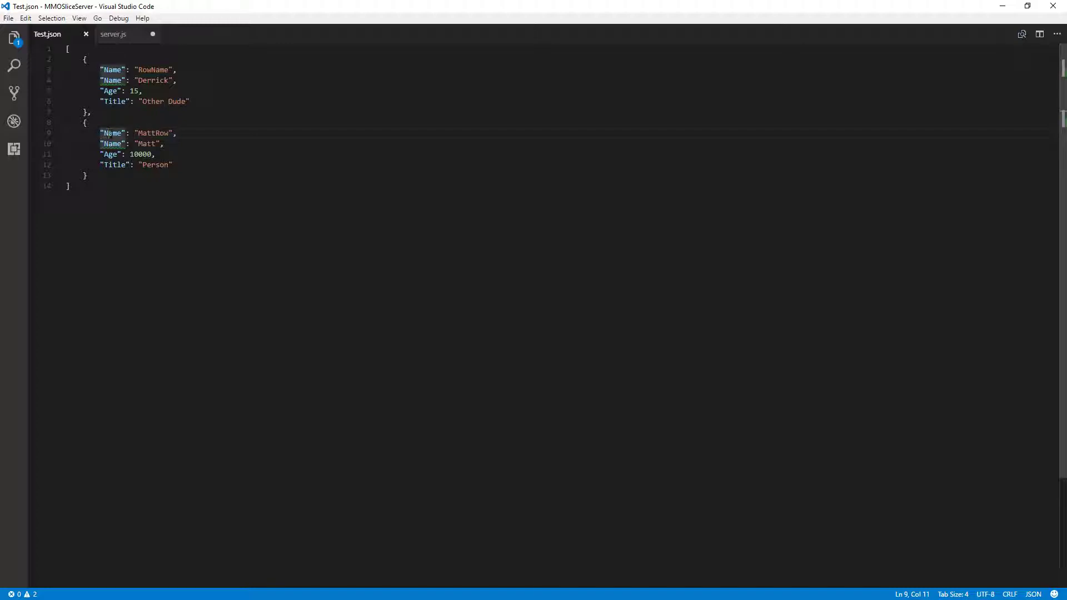
triple_click(112, 133)
click(114, 143)
Close Visual Studio Code and reopen DataTable_Test in Unreal Editor to check its row names against the Name column.
click(1055, 8)
click(245, 499)
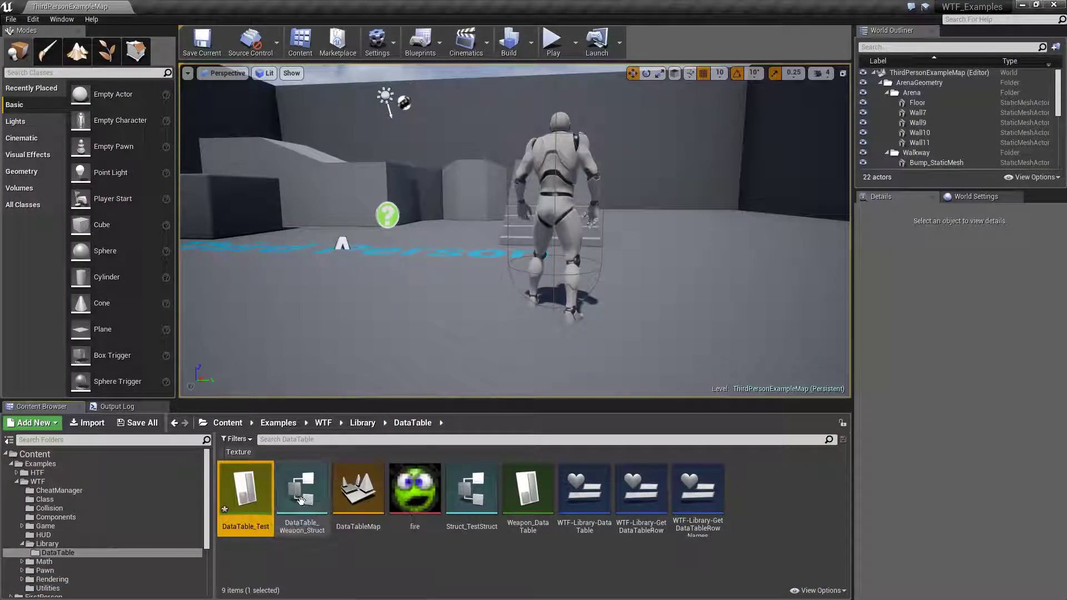
double_click(249, 488)
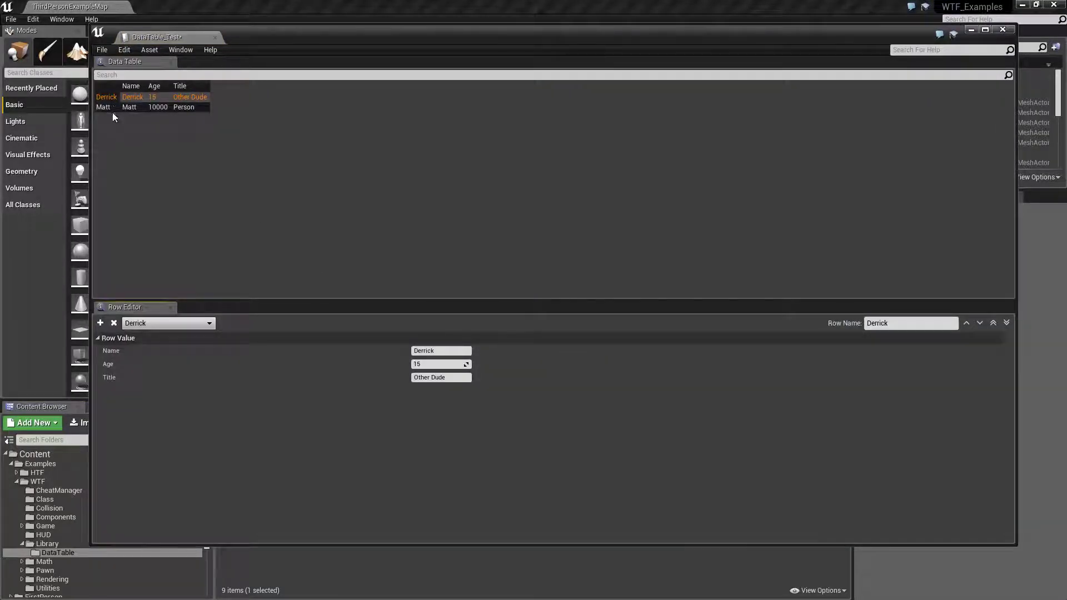
click(215, 37)
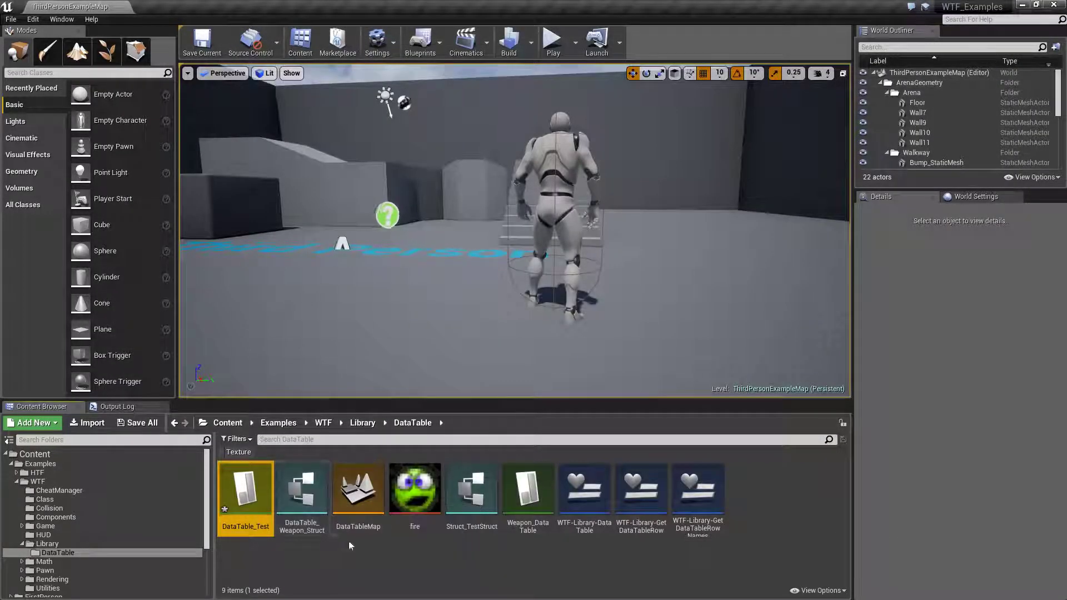
Rename the Name variable of Struct_TestStruct to PersonName and close the structure editor.
click(455, 476)
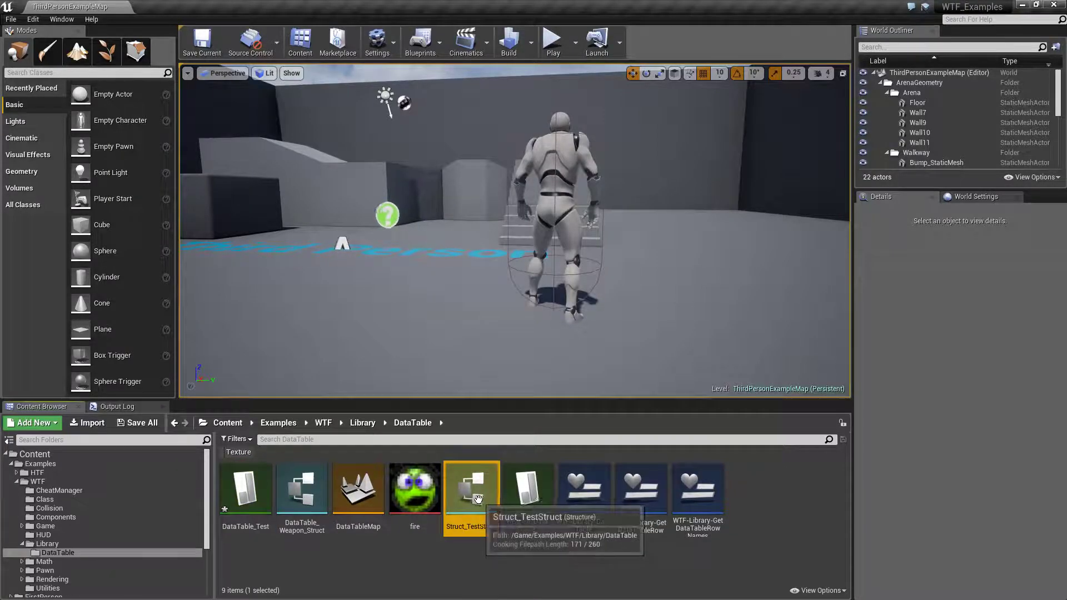
double_click(454, 474)
click(52, 113)
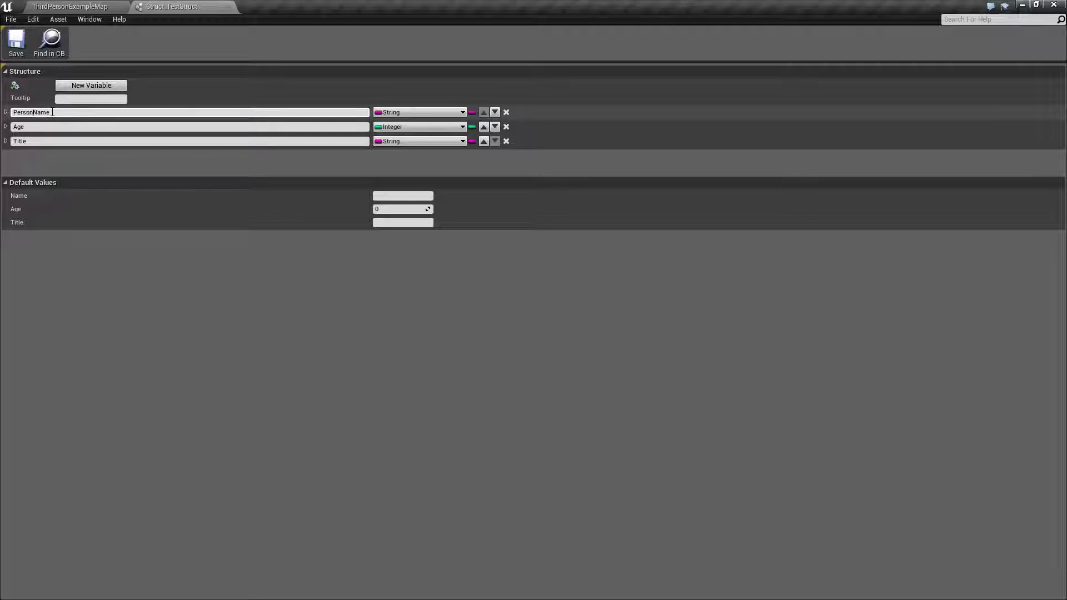
click(231, 6)
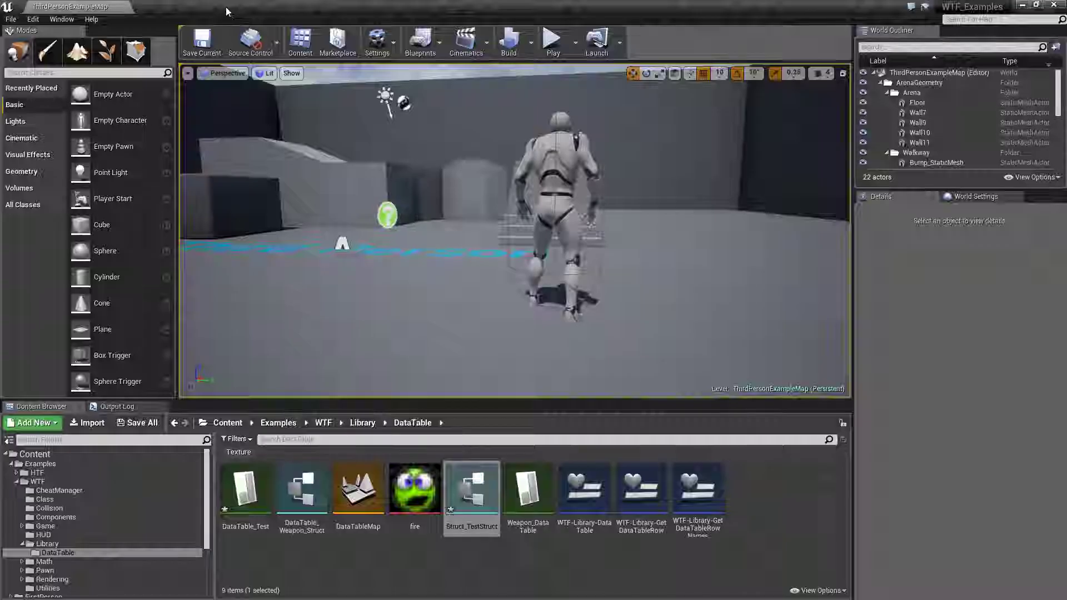
Open DataTable_Test to check the renamed column, save the data table and close it.
double_click(245, 488)
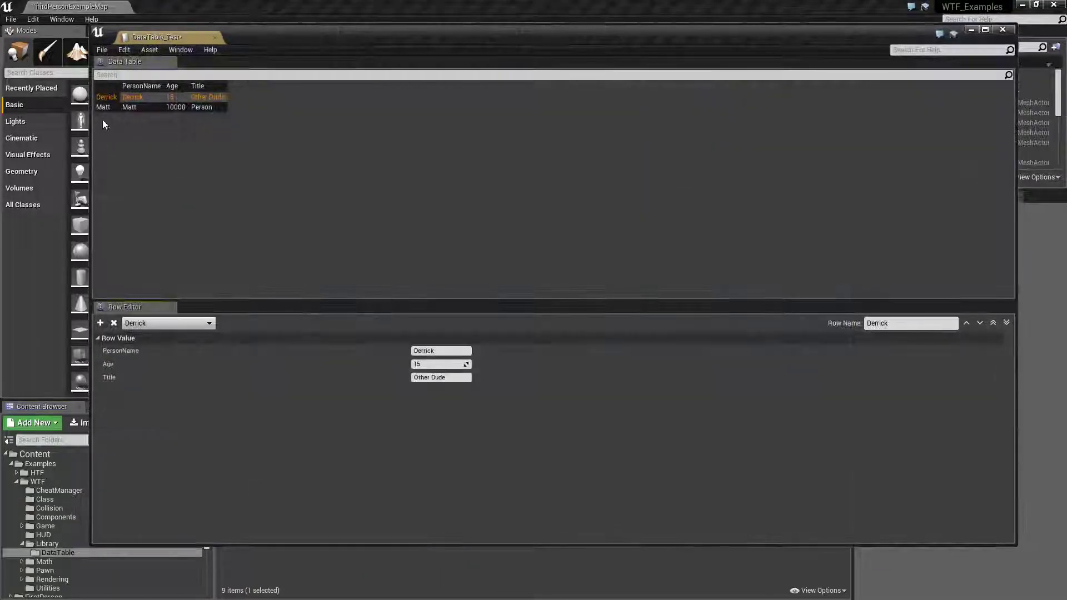
click(102, 50)
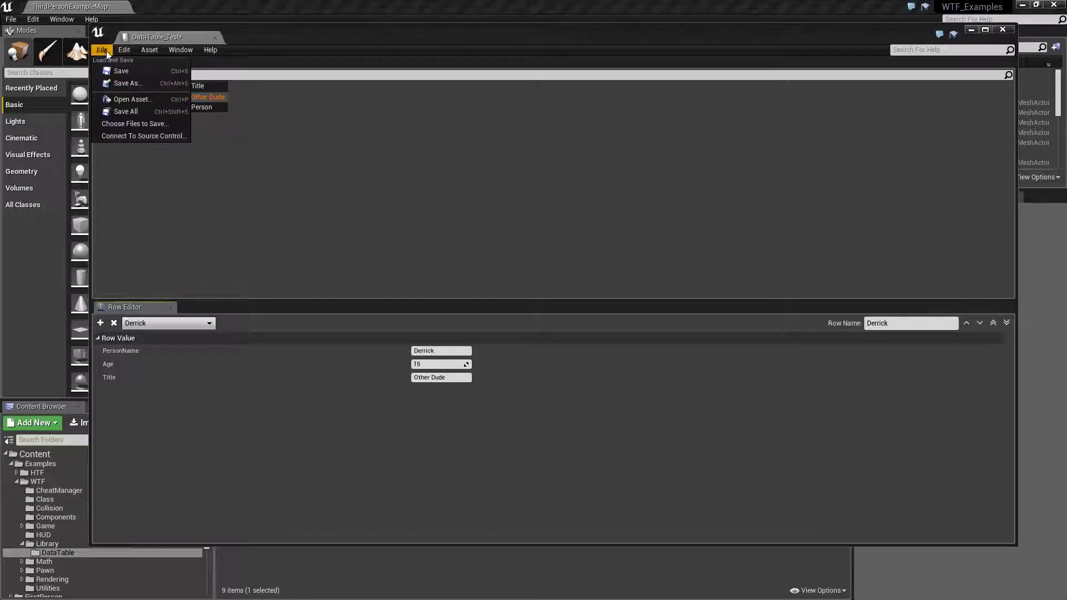
click(117, 74)
click(215, 37)
Export DataTable_Test as JSON over Test.json in TempRecord, check the exported keys in Visual Studio Code and close it.
right_click(255, 514)
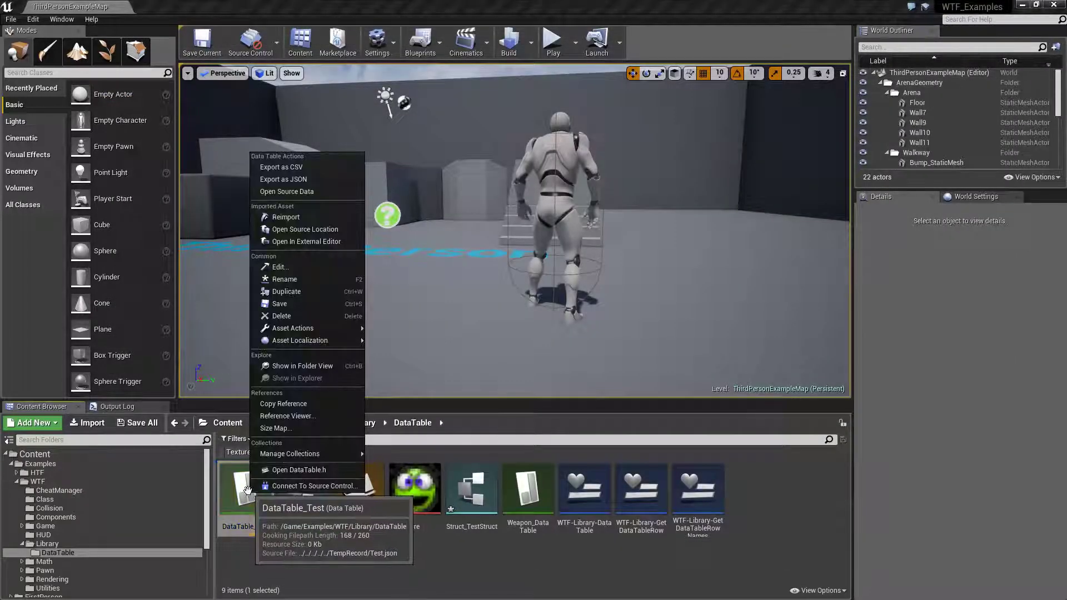
click(295, 175)
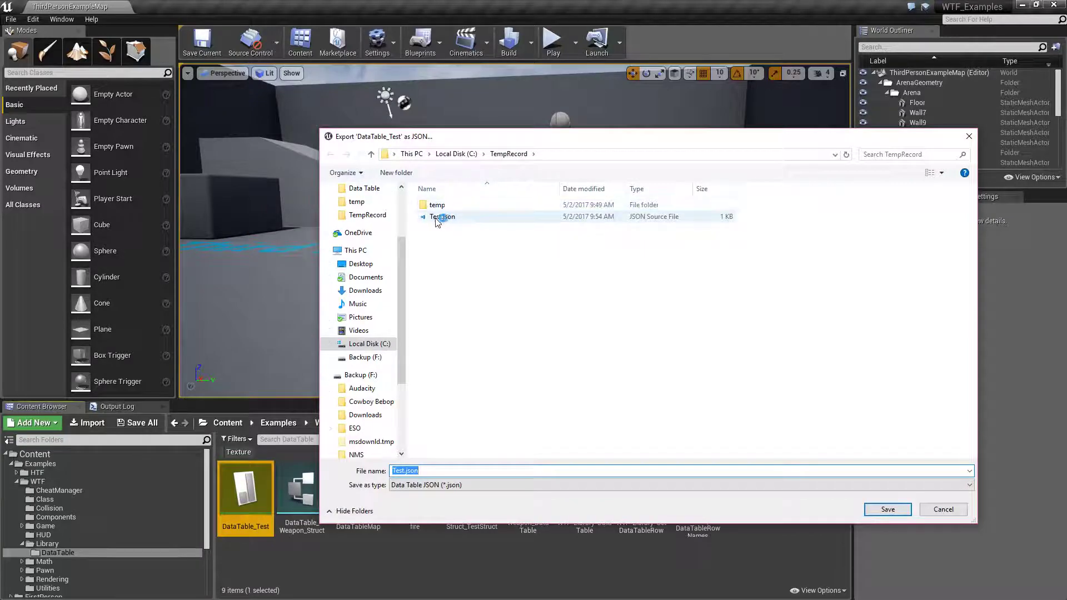
double_click(448, 220)
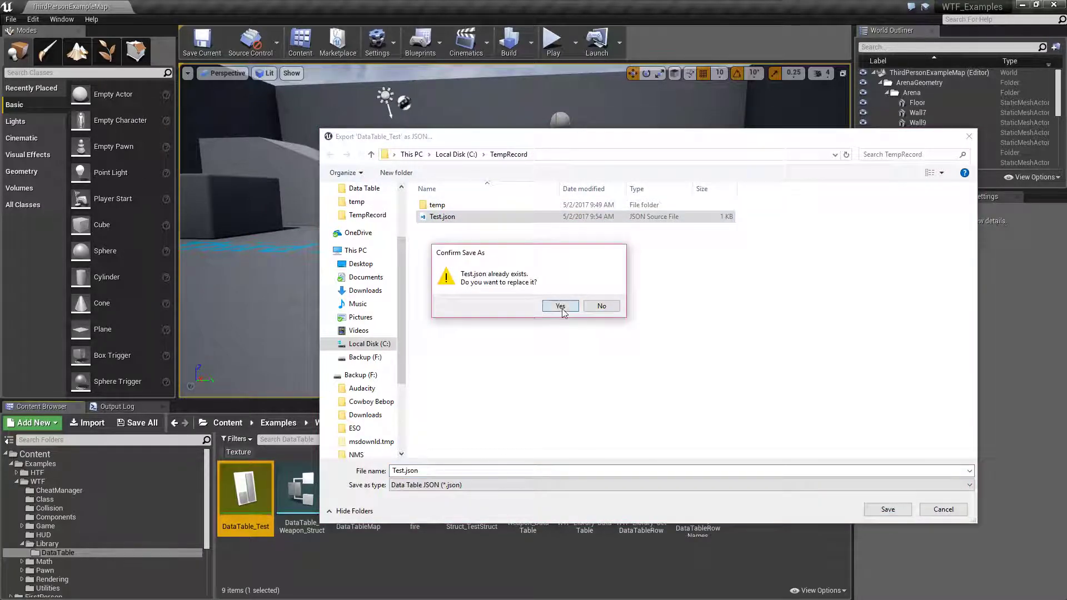
click(560, 306)
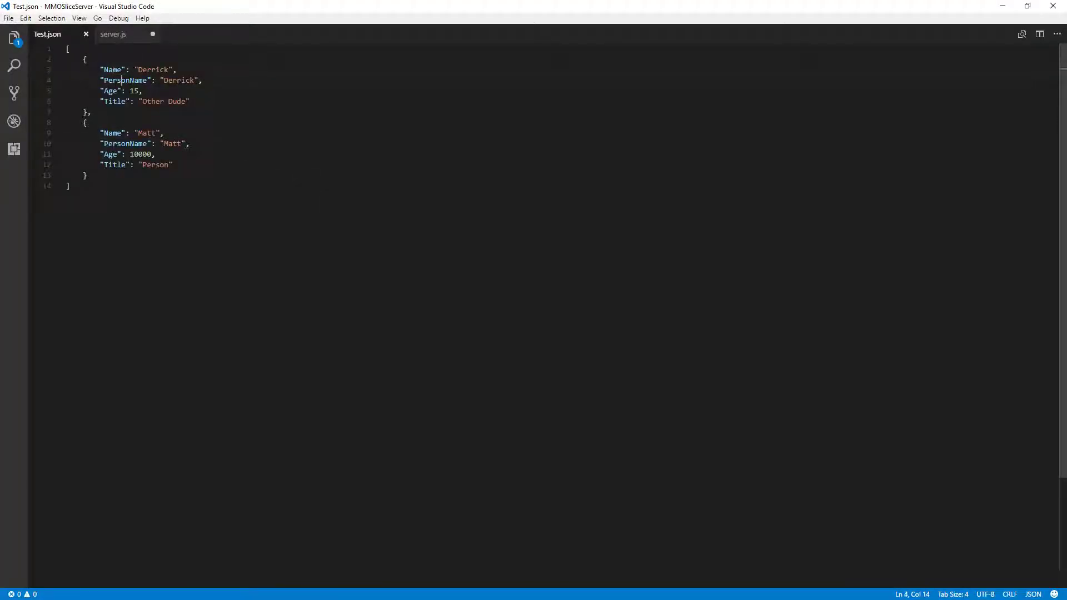
click(1053, 5)
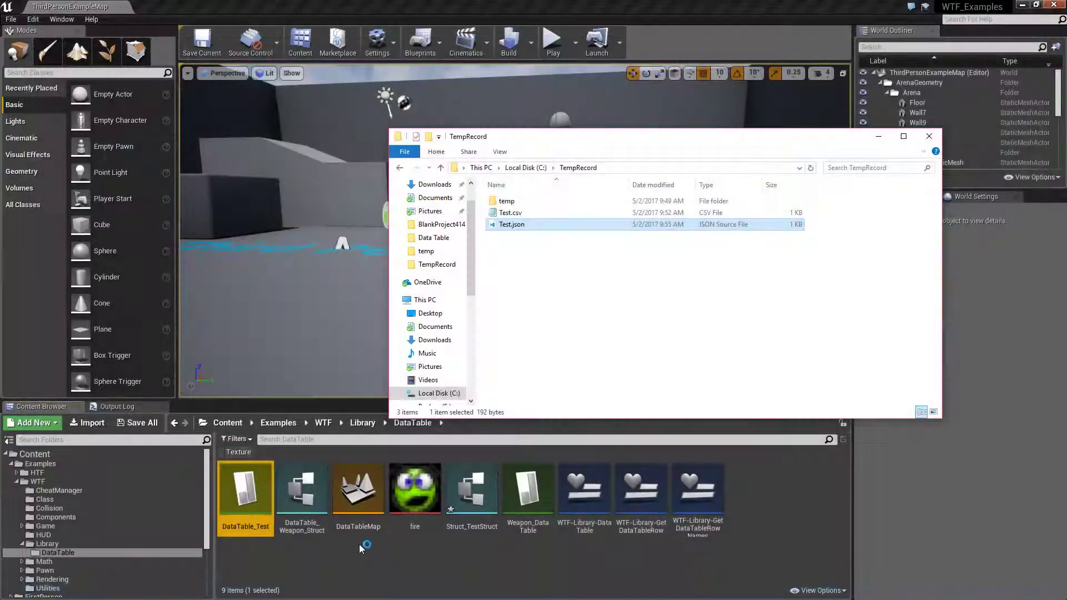
Reimport DataTable_Test from the newly exported Test.json and open the data table.
right_click(235, 492)
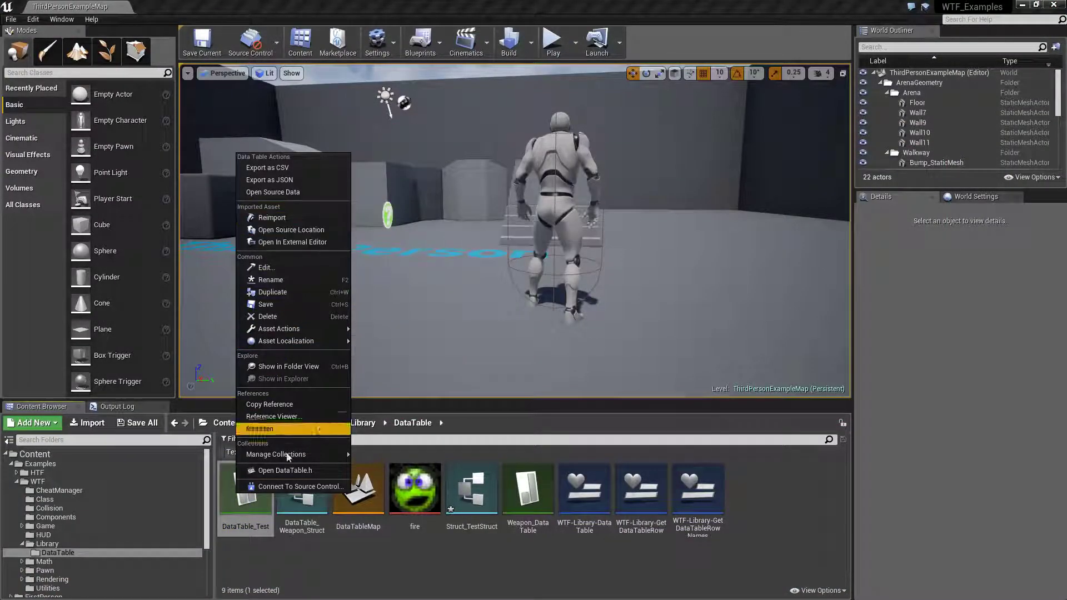
click(252, 498)
right_click(257, 498)
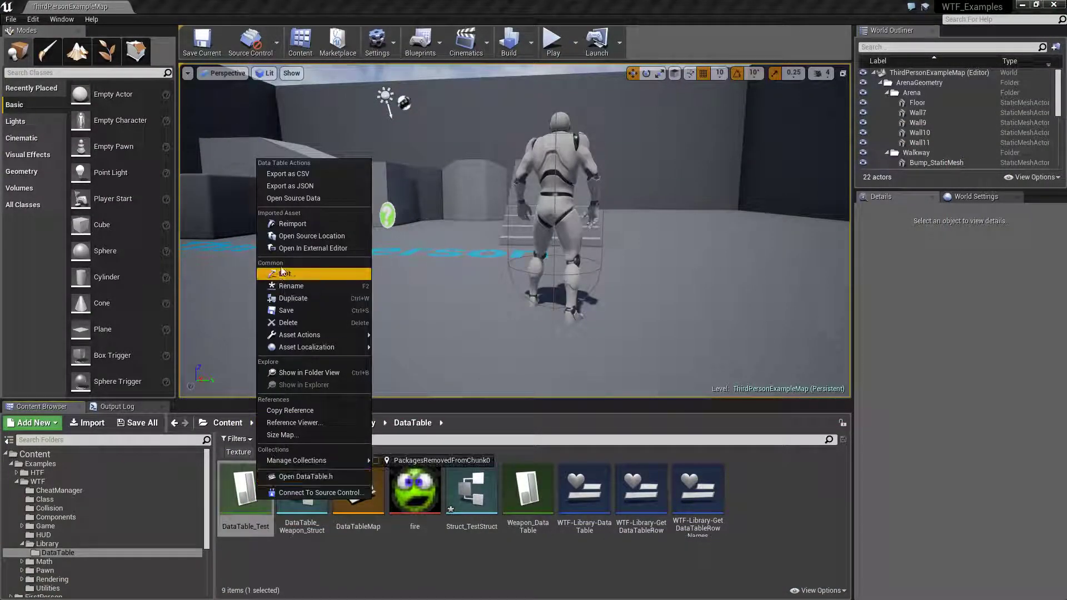
click(289, 223)
double_click(241, 494)
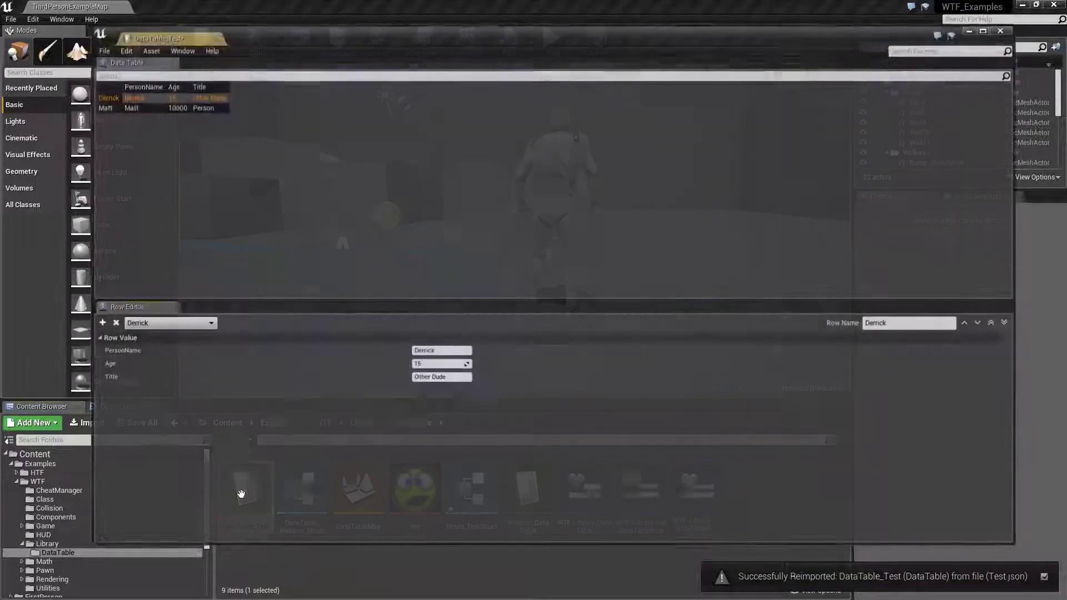
Compare the row names with the PersonName values in both rows of the data table and close its editor.
click(125, 108)
click(135, 96)
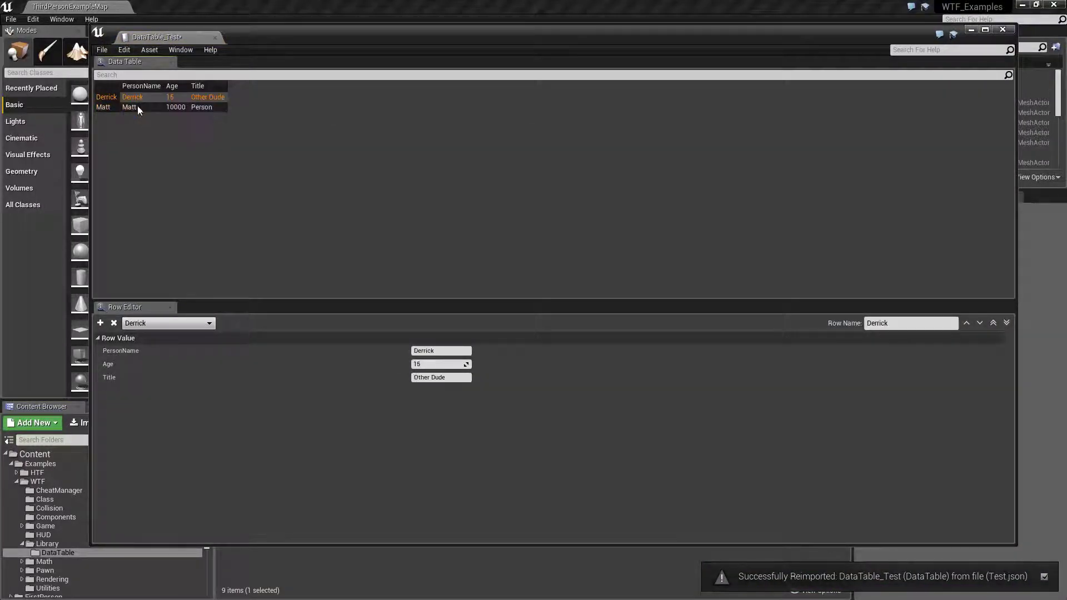
click(136, 105)
click(135, 96)
click(134, 105)
click(135, 98)
click(134, 107)
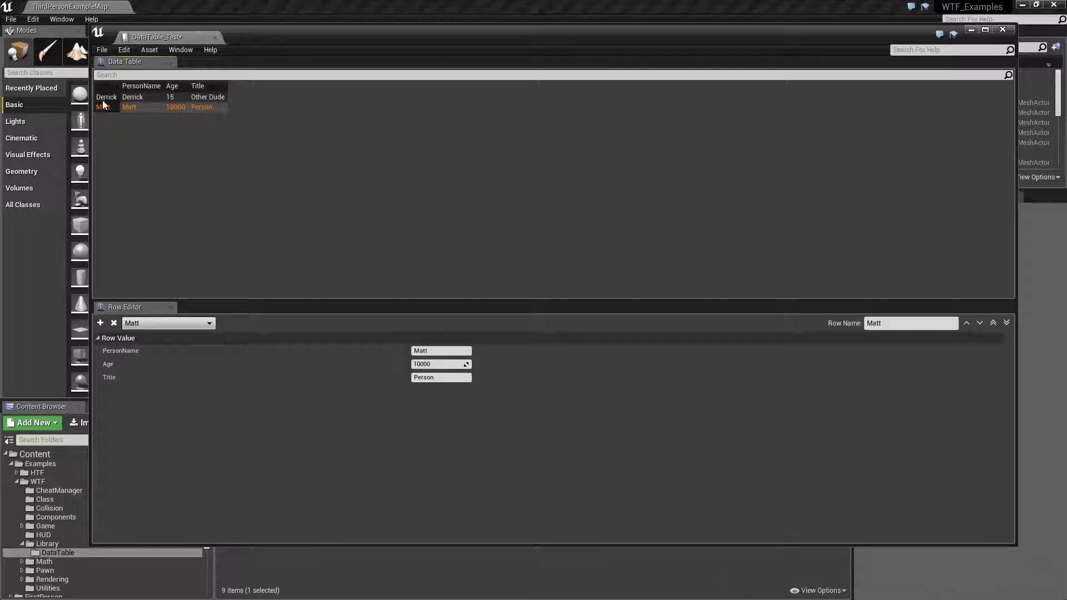
click(135, 99)
click(136, 106)
click(135, 98)
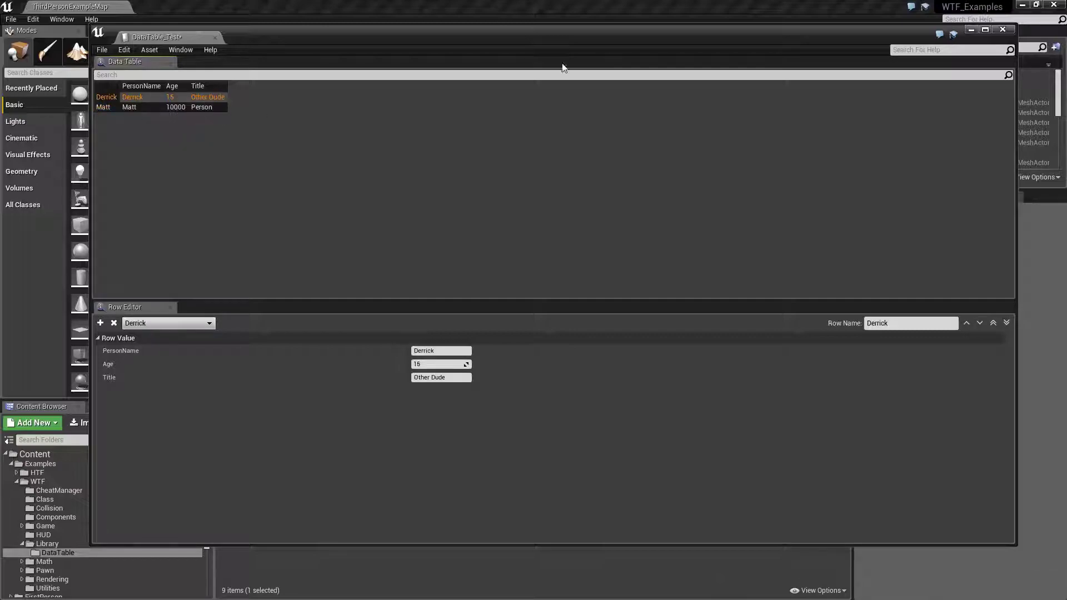
click(1003, 29)
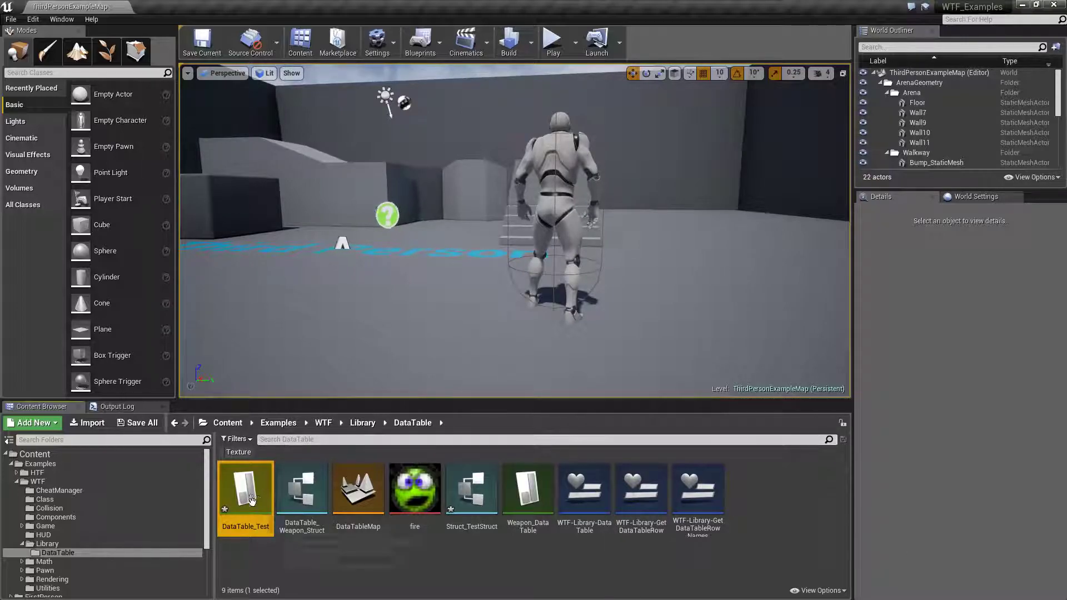
Open Test.json from TempRecord, set the Name value to RowName in the first object and MyRow in the second, and save.
key(alt+Tab)
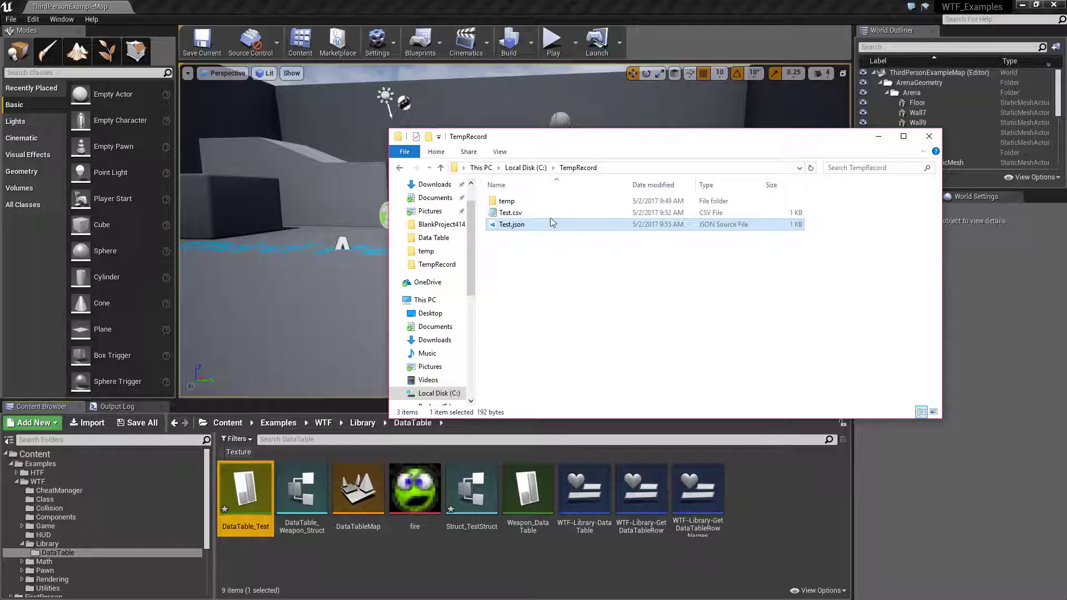
double_click(511, 224)
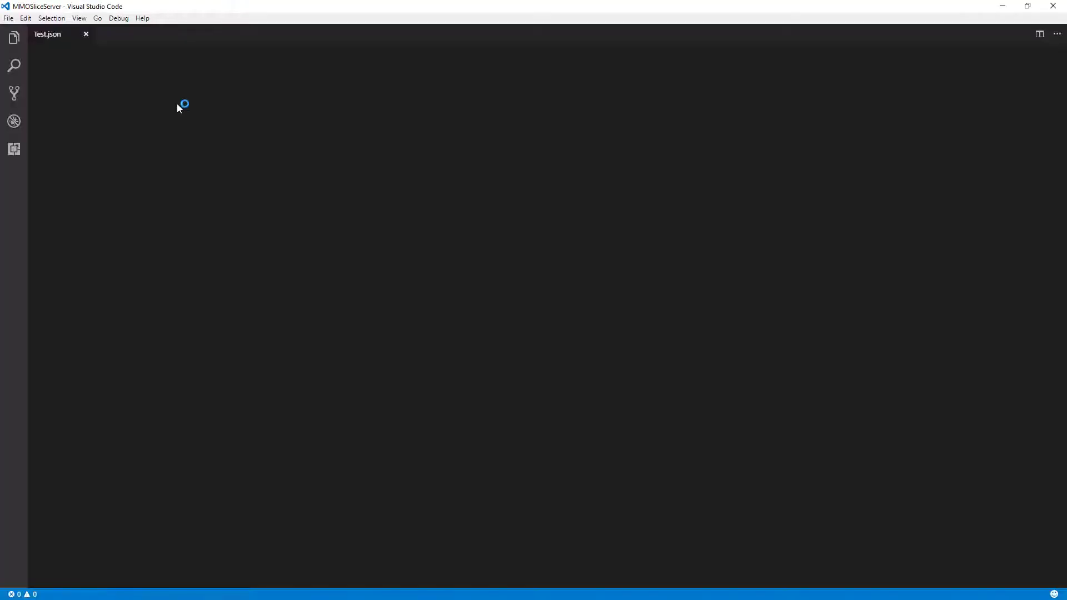
click(148, 70)
double_click(148, 70)
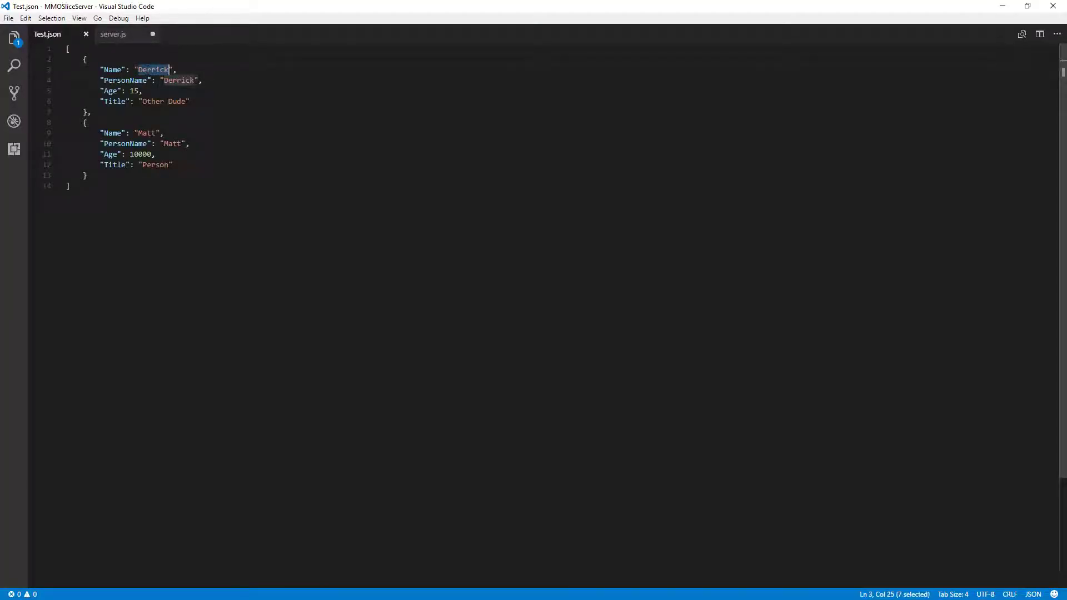
text(RowNam)
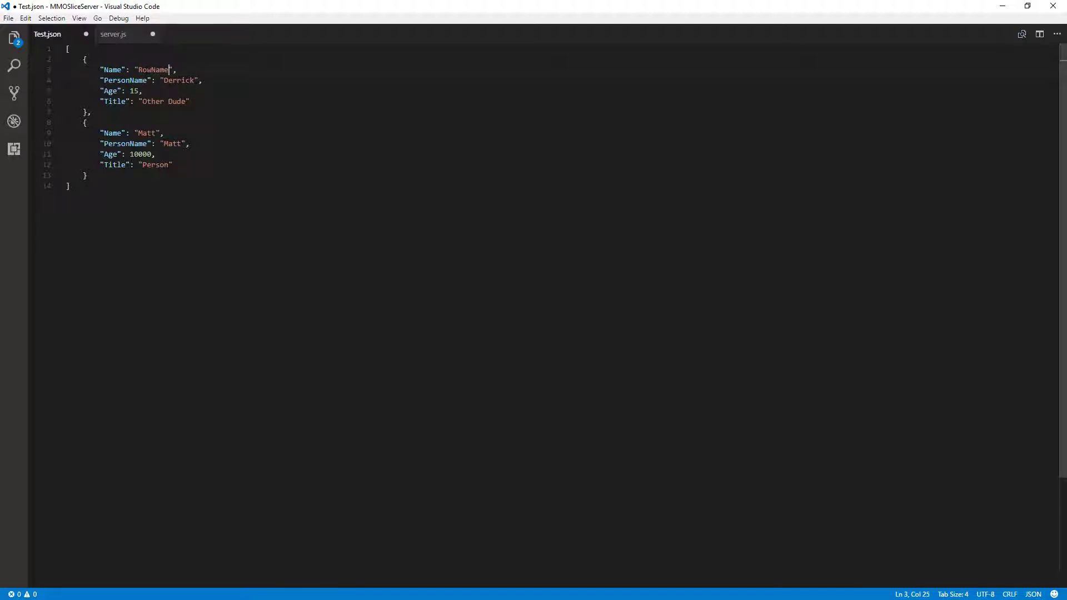
double_click(143, 133)
text(M)
key(ctrl+s)
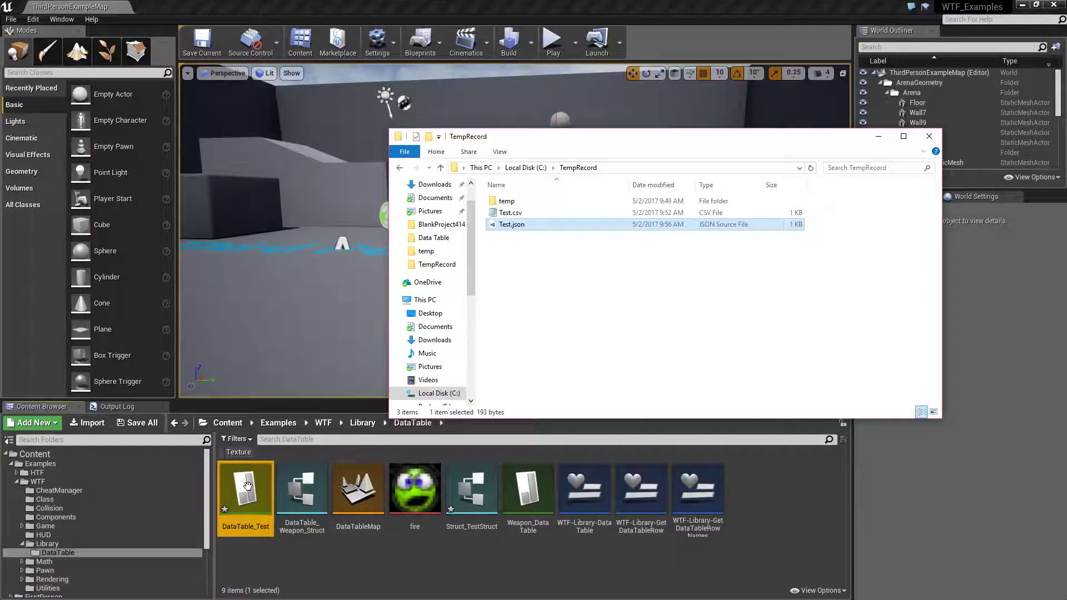
Return to Unreal Editor, reimport DataTable_Test from the edited Test.json and open it.
right_click(252, 489)
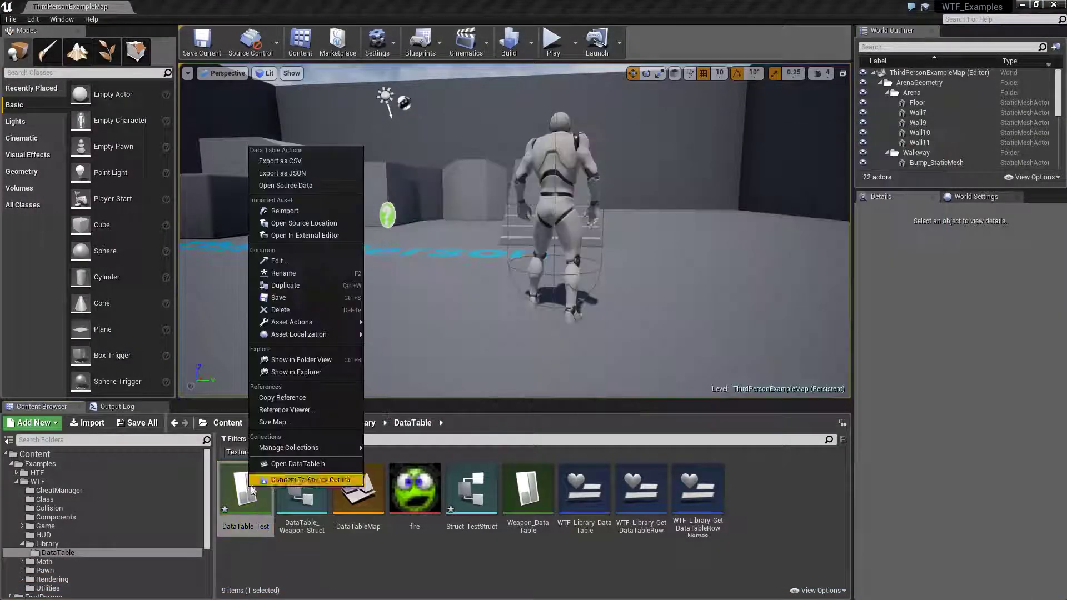
click(284, 211)
double_click(252, 492)
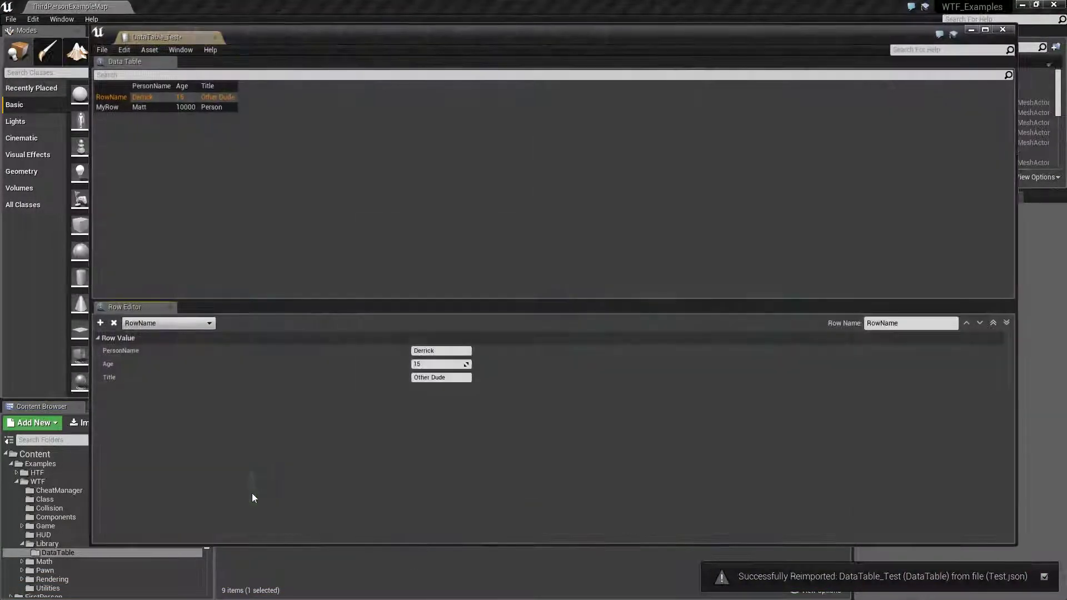
Check the RowName and MyRow entries against the PersonName column and close the data table.
click(111, 106)
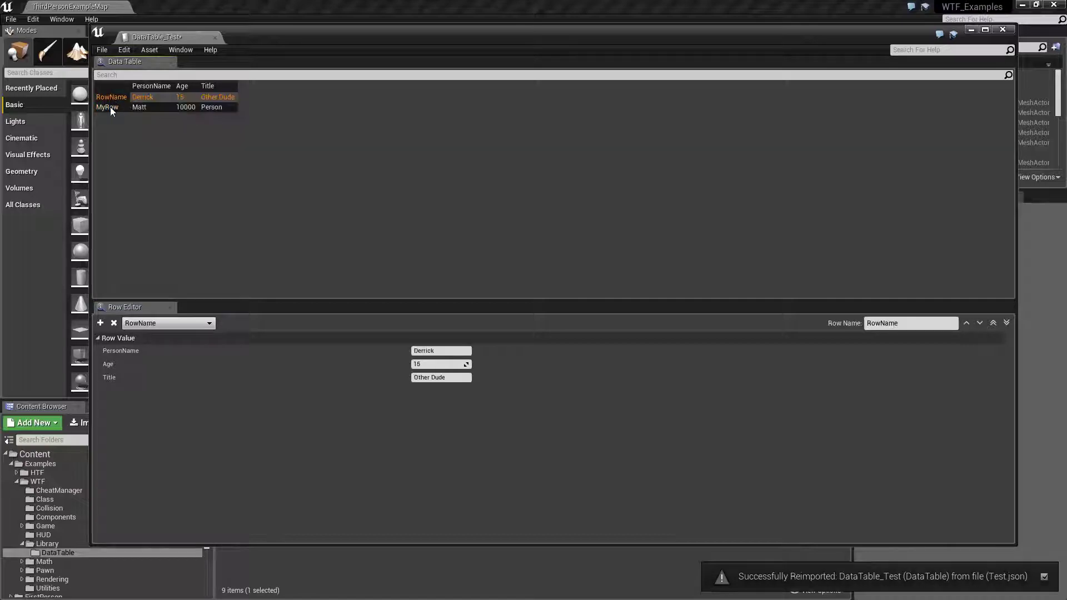
click(111, 97)
click(157, 107)
click(149, 98)
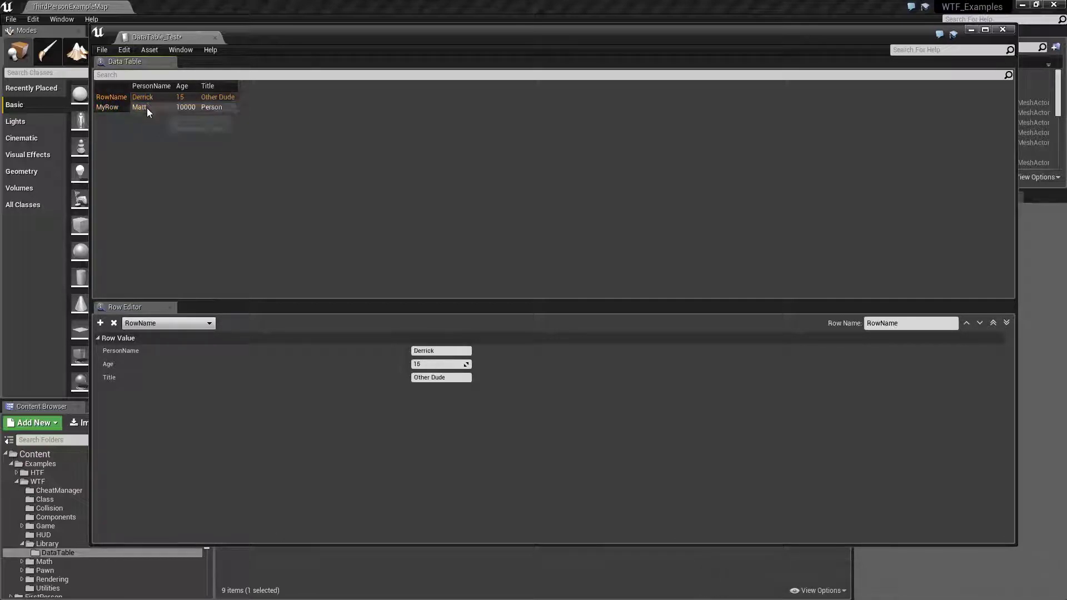
click(148, 87)
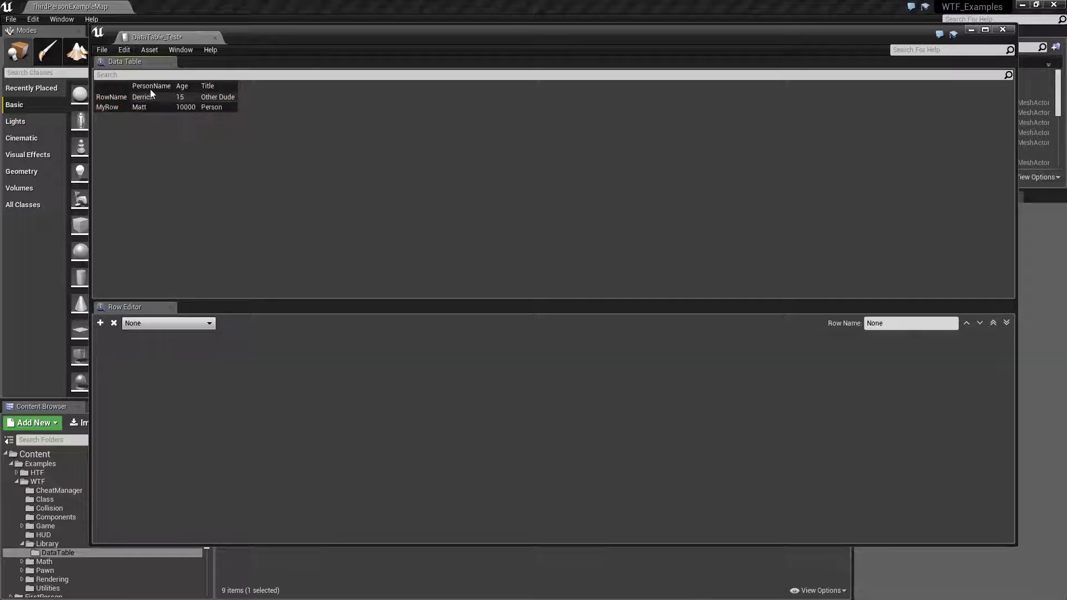
click(215, 38)
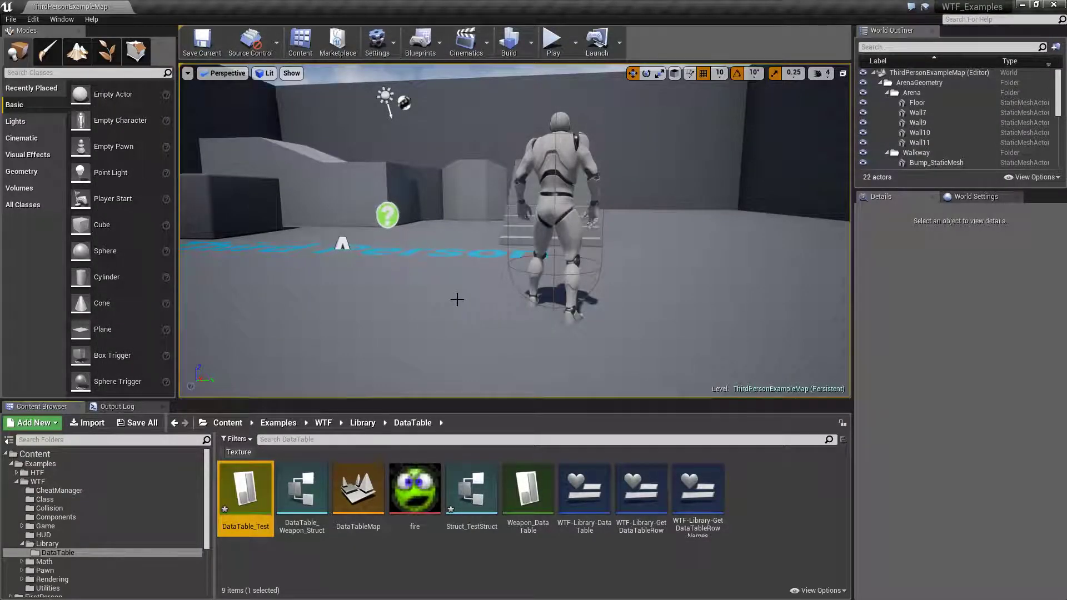